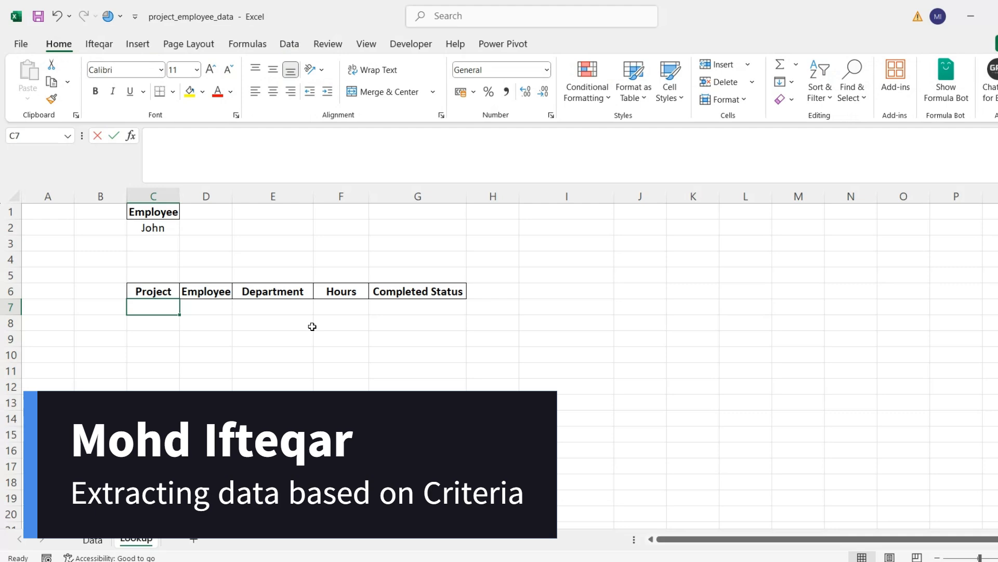
- Review the project records on the Data sheet and the Employee criteria in C1:C2 of the Lookup sheet
{"action": "left_click", "coordinate": [95, 539]}
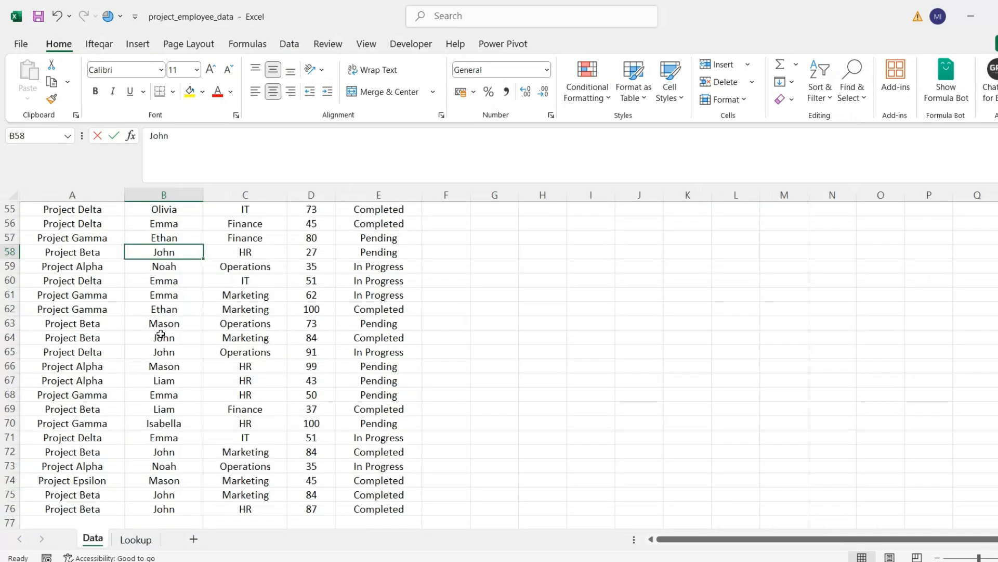
{"action": "key", "text": "ctrl+Up"}
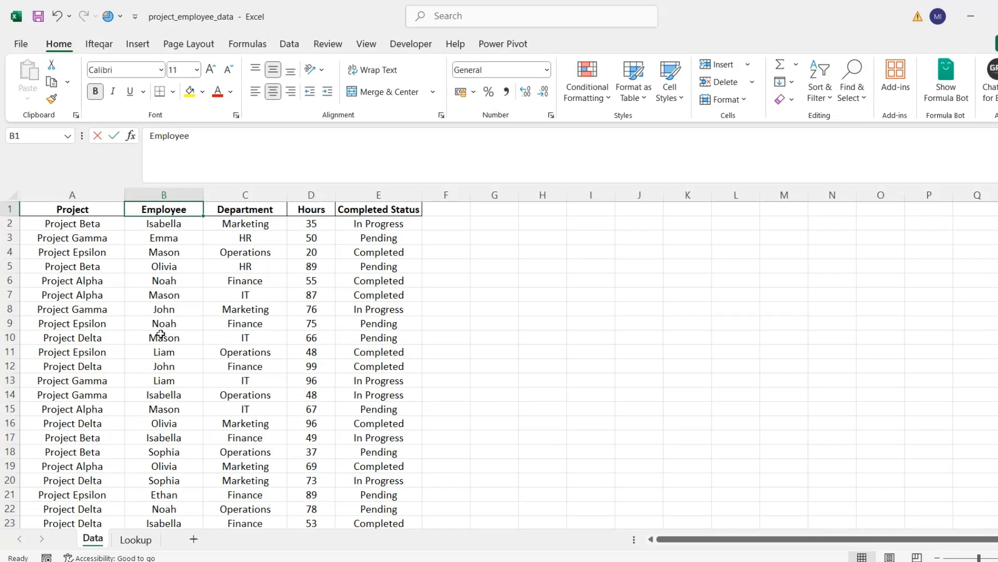
{"action": "left_click", "coordinate": [136, 539]}
{"action": "left_click", "coordinate": [148, 210]}
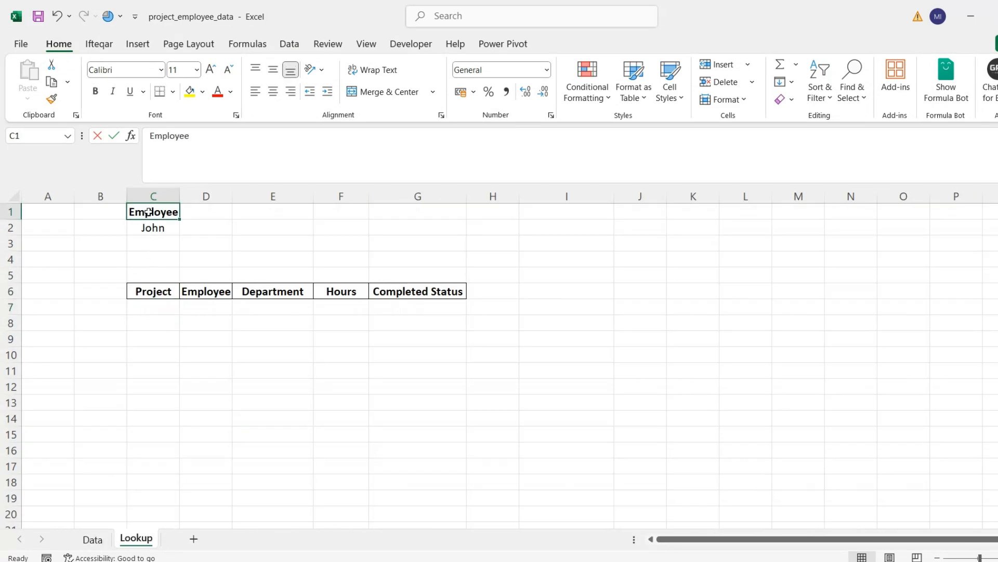
{"action": "key", "text": "Down"}
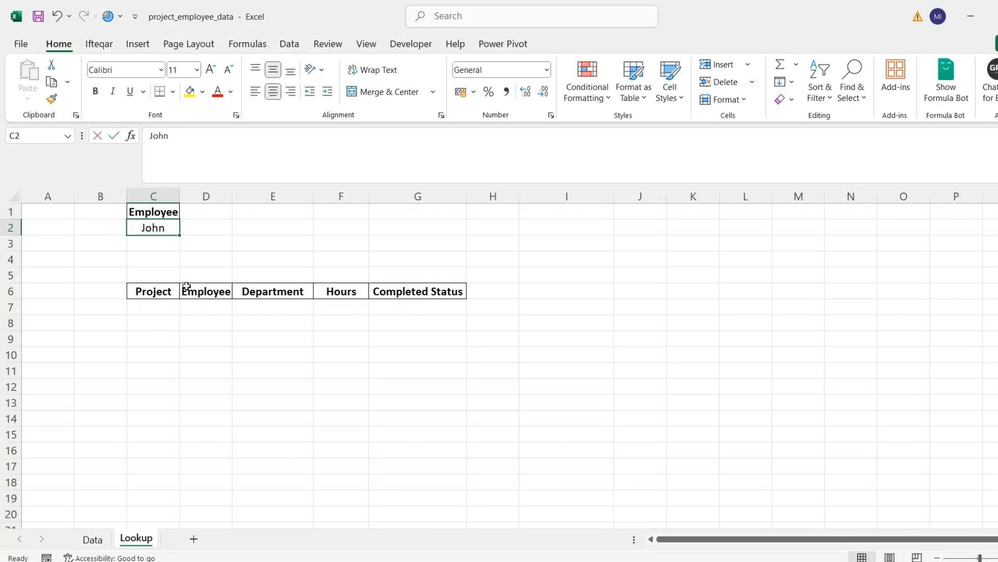
{"action": "key", "text": "Up"}
{"action": "key", "text": "Down"}
{"action": "left_click", "coordinate": [155, 307]}
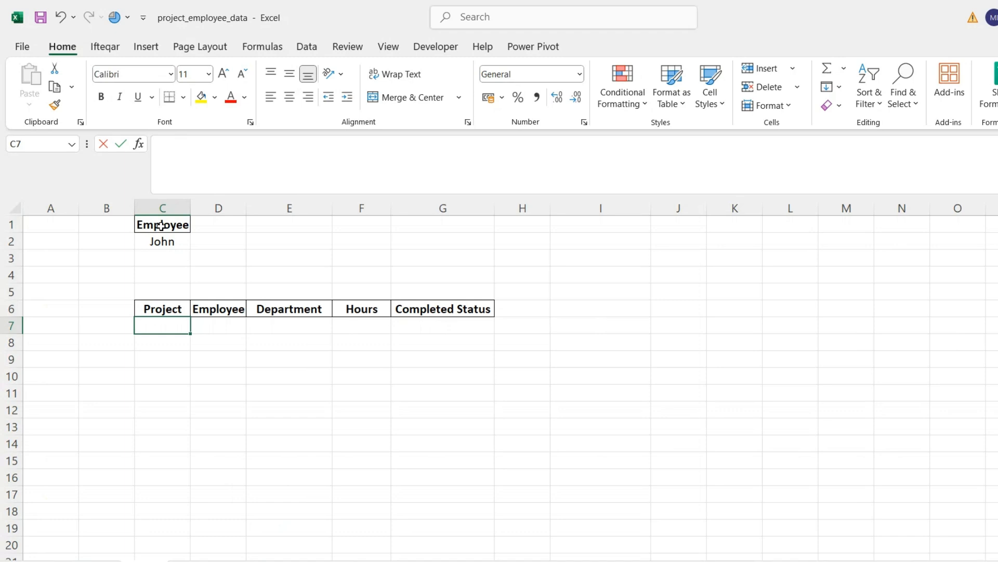
{"action": "left_click", "coordinate": [160, 225]}
{"action": "left_click", "coordinate": [161, 241]}
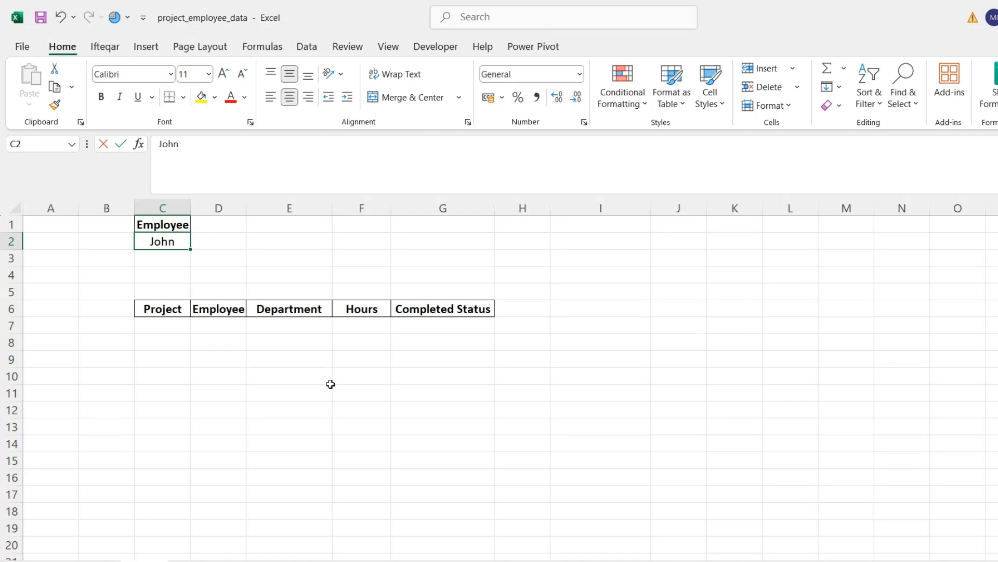
- Start an XLOOKUP formula in cell C7 of the Lookup sheet with C2 as the lookup value
{"action": "key", "text": "Down"}
{"action": "key", "text": "Down"}
{"action": "key", "text": "Down"}
{"action": "key", "text": "Down"}
{"action": "key", "text": "Down"}
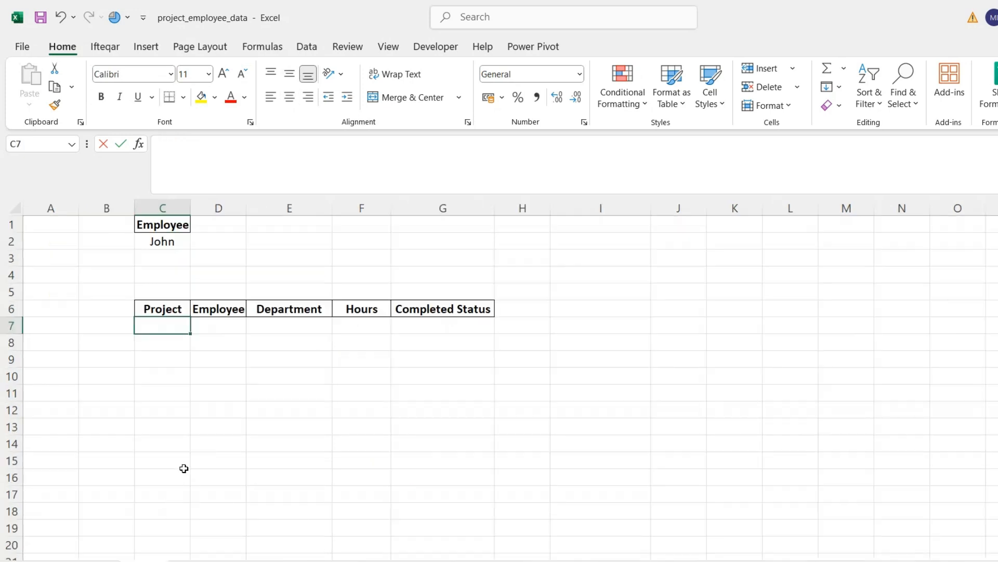
{"action": "key", "text": "F2"}
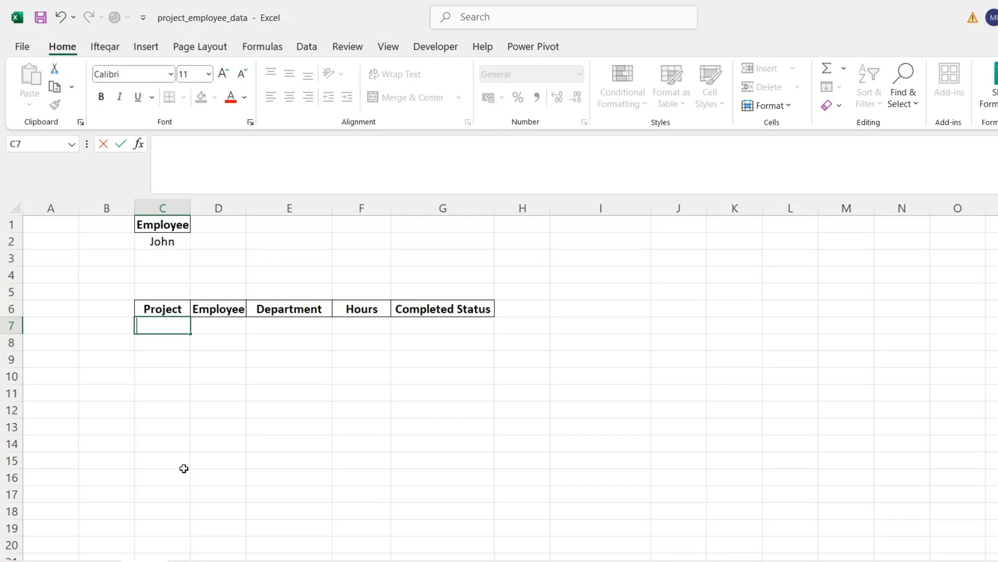
{"action": "type", "text": "=XL"}
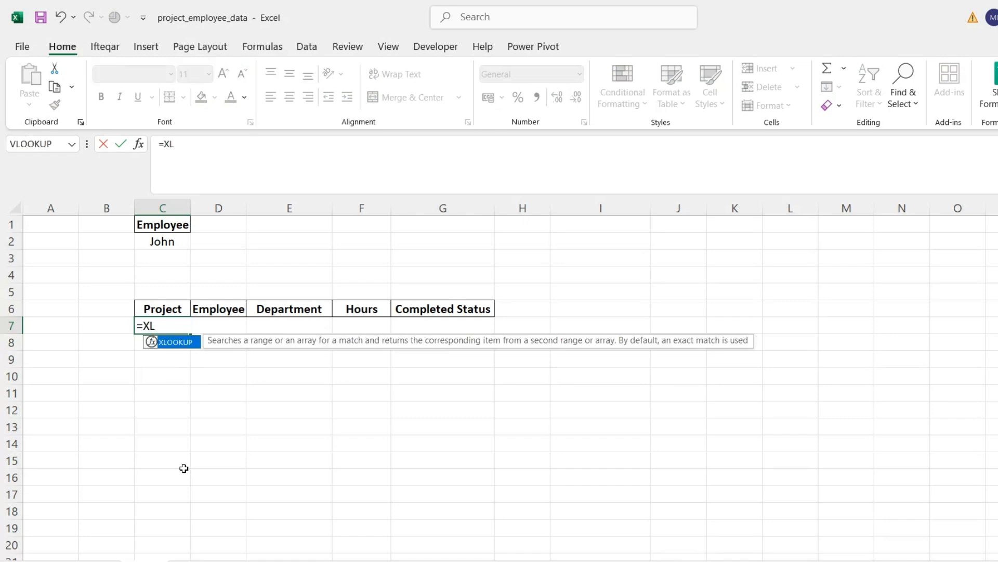
{"action": "key", "text": "Tab"}
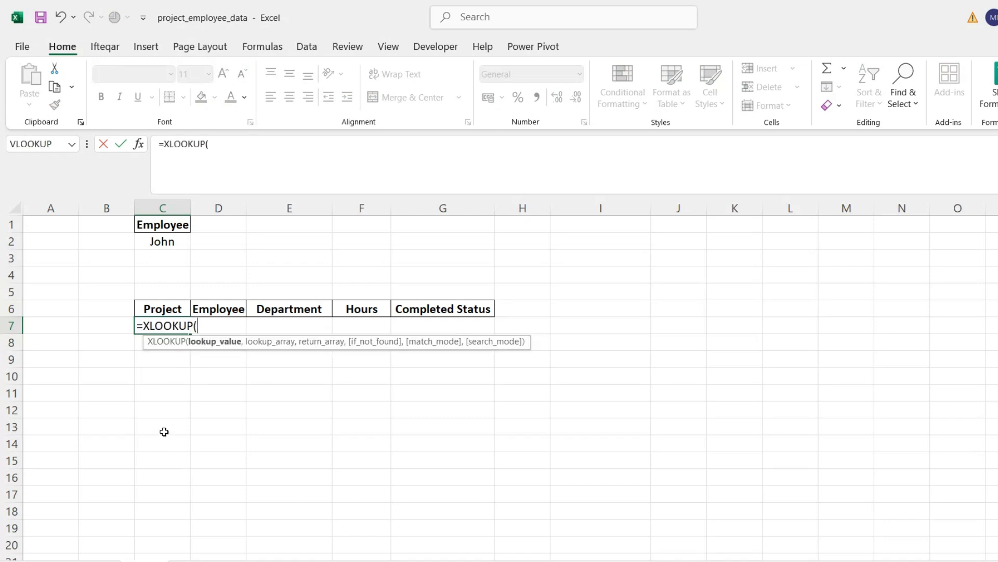
{"action": "left_click", "coordinate": [167, 240]}
{"action": "type", "text": ","}
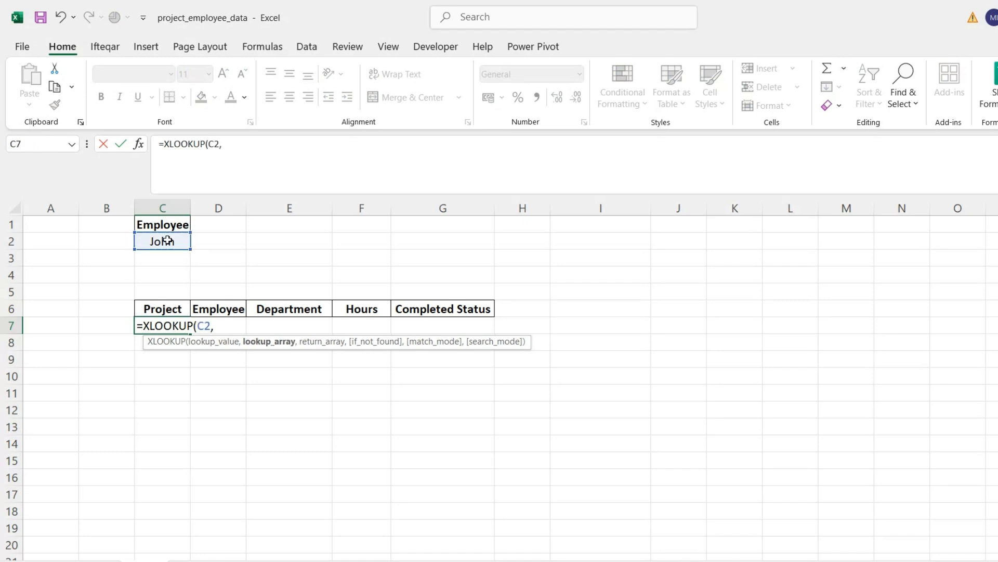
- Set the XLOOKUP lookup array to the employee names in Data!B2:B76
{"action": "key", "text": "ctrl+Page_Down"}
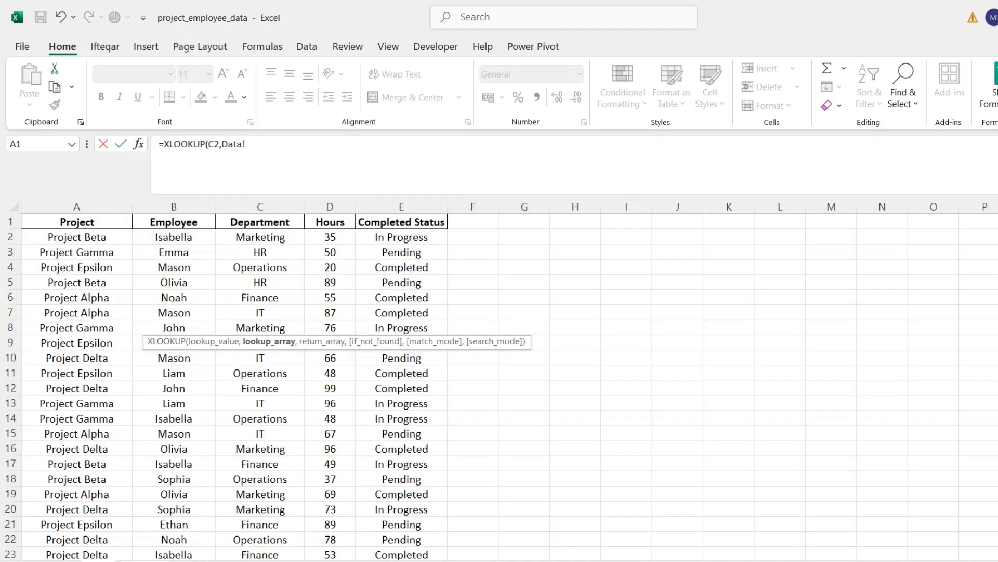
{"action": "left_click", "coordinate": [103, 385]}
{"action": "key", "text": "ctrl+Up"}
{"action": "key", "text": "Right"}
{"action": "key", "text": "Down"}
{"action": "key", "text": "Down"}
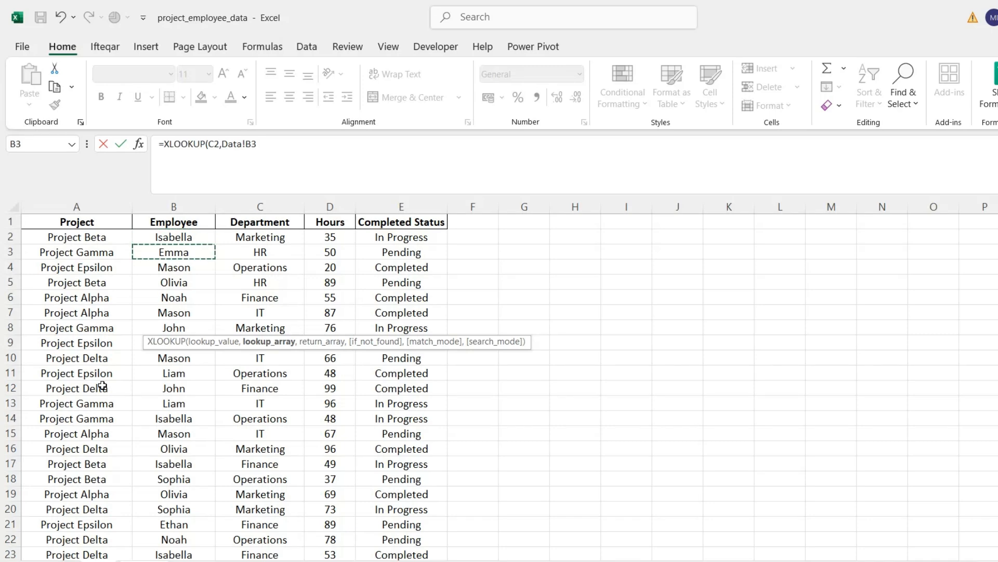
{"action": "key", "text": "Up"}
{"action": "key", "text": "ctrl+shift+Down"}
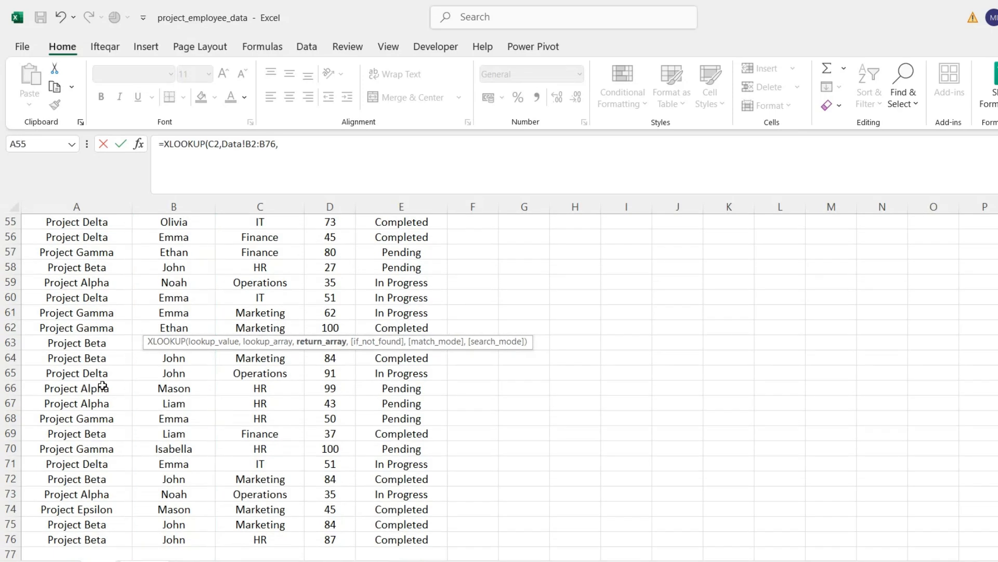
- Set the XLOOKUP return array to Data!A2:E76 and enter the formula
{"action": "left_click", "coordinate": [69, 333]}
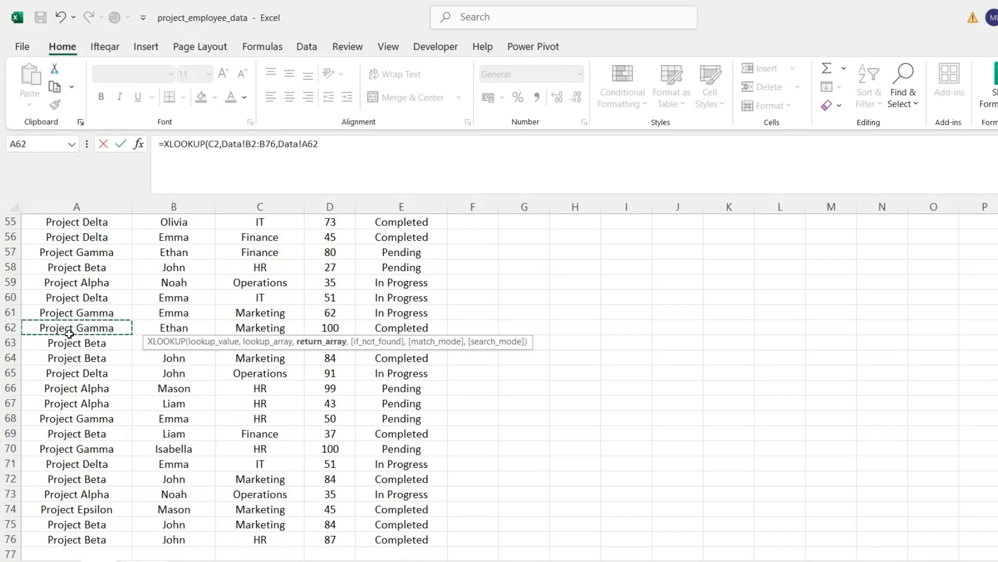
{"action": "key", "text": "ctrl+Up"}
{"action": "key", "text": "Down"}
{"action": "key", "text": "ctrl+shift+Right"}
{"action": "key", "text": "ctrl+shift+Down"}
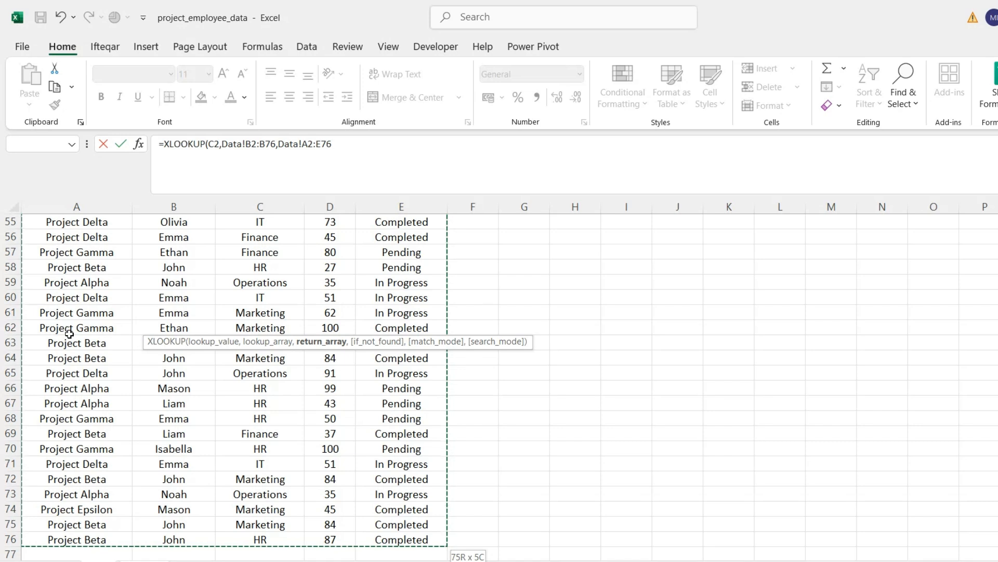
{"action": "key", "text": "Return"}
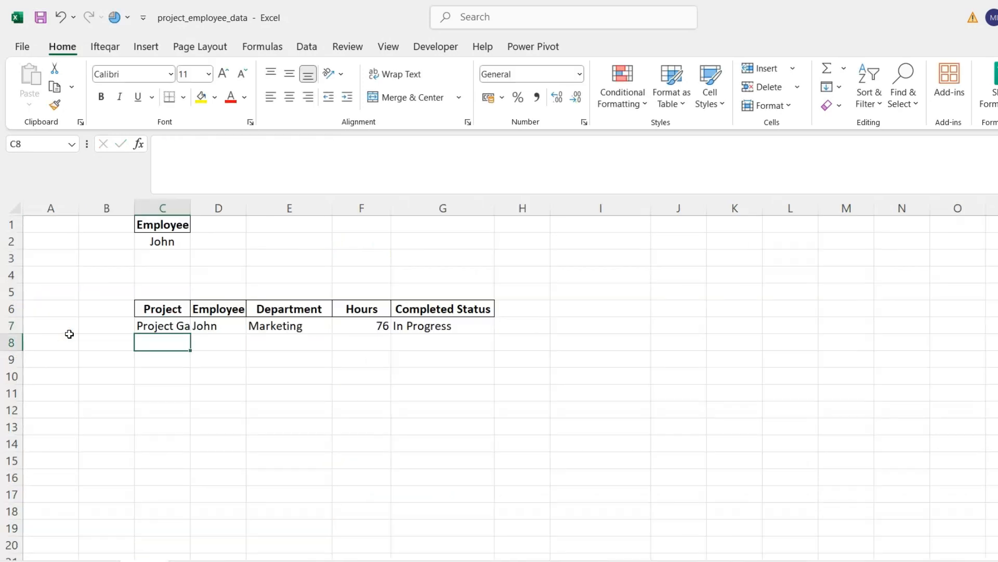
- Compare the record returned in row 7 with the employee criterion in C2 and check the spilled formula
{"action": "key", "text": "Up"}
{"action": "key", "text": "Right"}
{"action": "key", "text": "Down"}
{"action": "key", "text": "Up"}
{"action": "key", "text": "Up"}
{"action": "key", "text": "Up"}
{"action": "key", "text": "Up"}
{"action": "key", "text": "Up"}
{"action": "key", "text": "Up"}
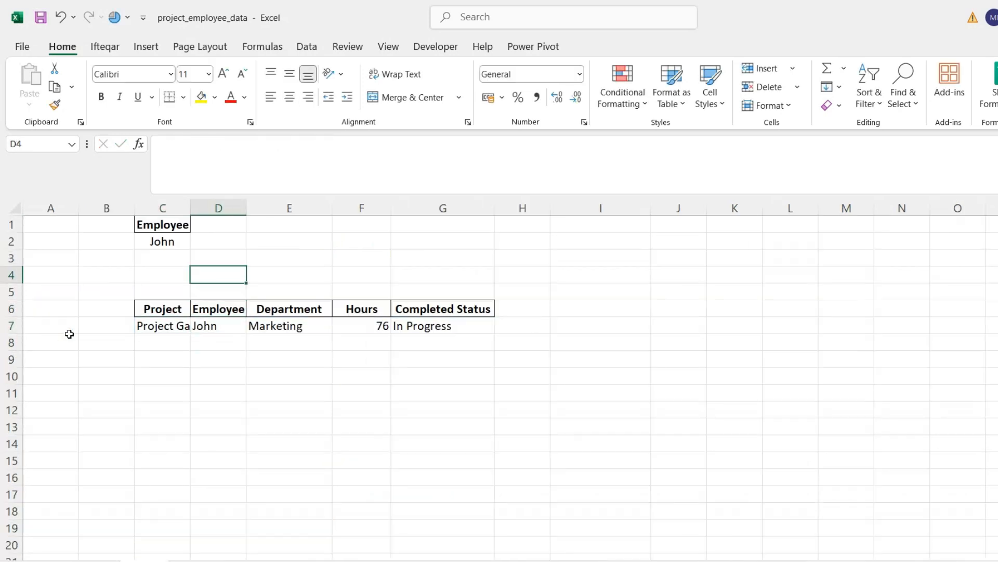
{"action": "key", "text": "Left"}
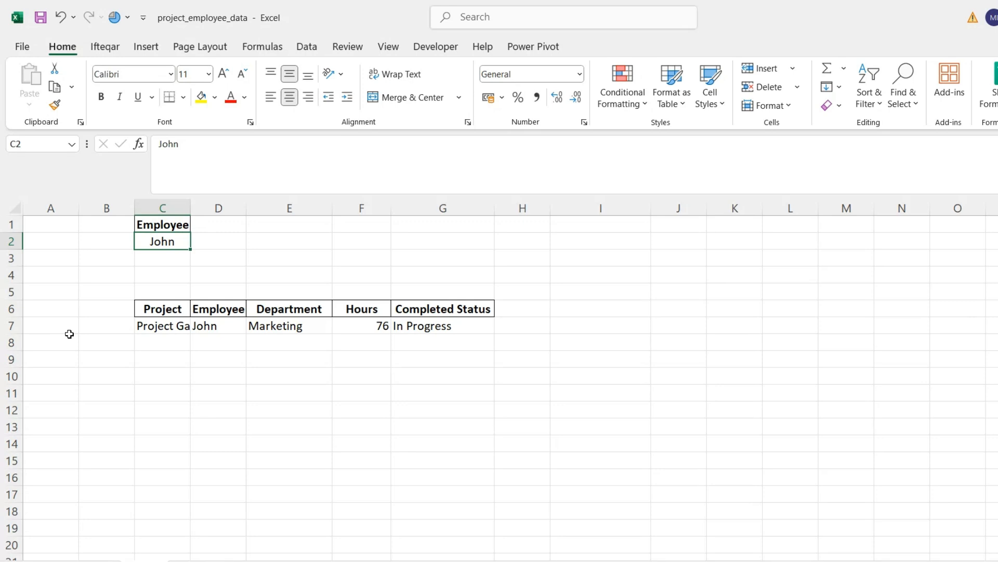
{"action": "key", "text": "Down"}
{"action": "key", "text": "Down"}
{"action": "key", "text": "Down"}
{"action": "key", "text": "Down"}
{"action": "key", "text": "Down"}
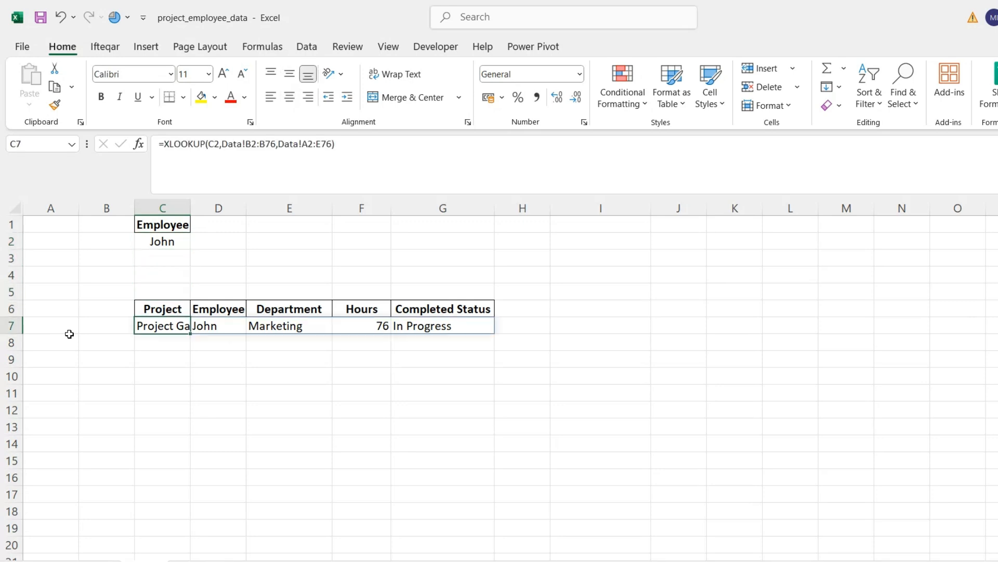
{"action": "key", "text": "Down"}
{"action": "key", "text": "Up"}
{"action": "key", "text": "Right"}
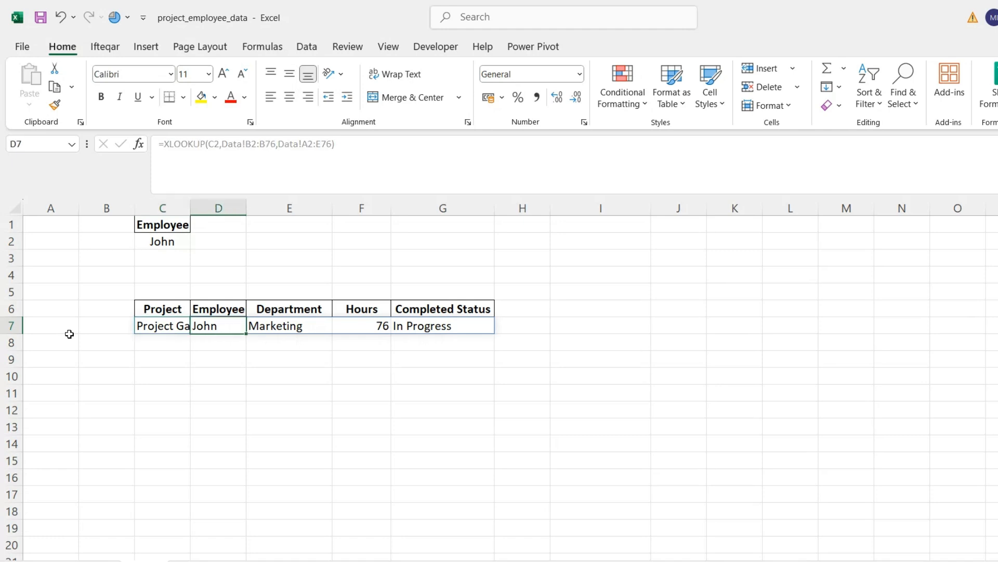
{"action": "key", "text": "Up"}
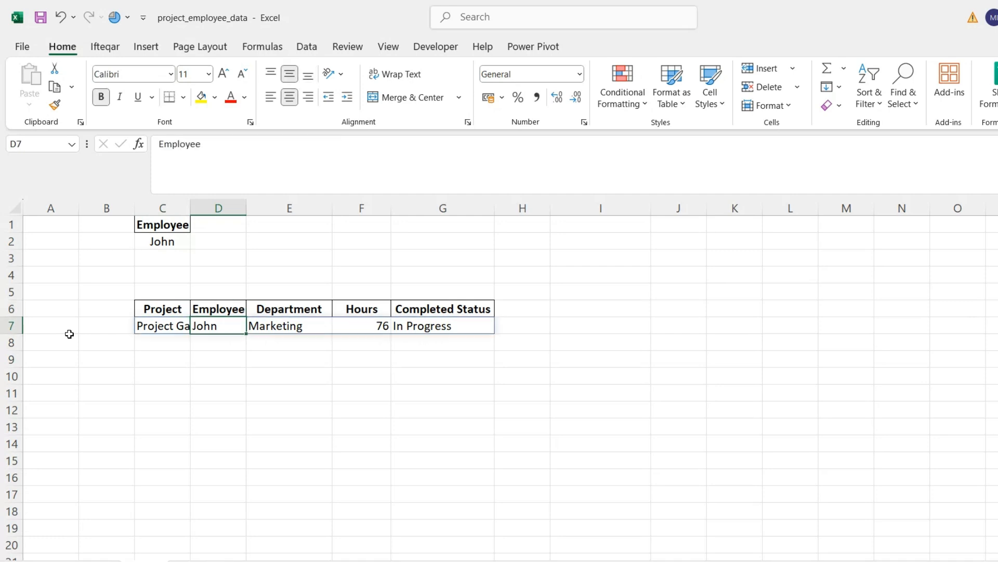
{"action": "key", "text": "Right"}
{"action": "key", "text": "Down"}
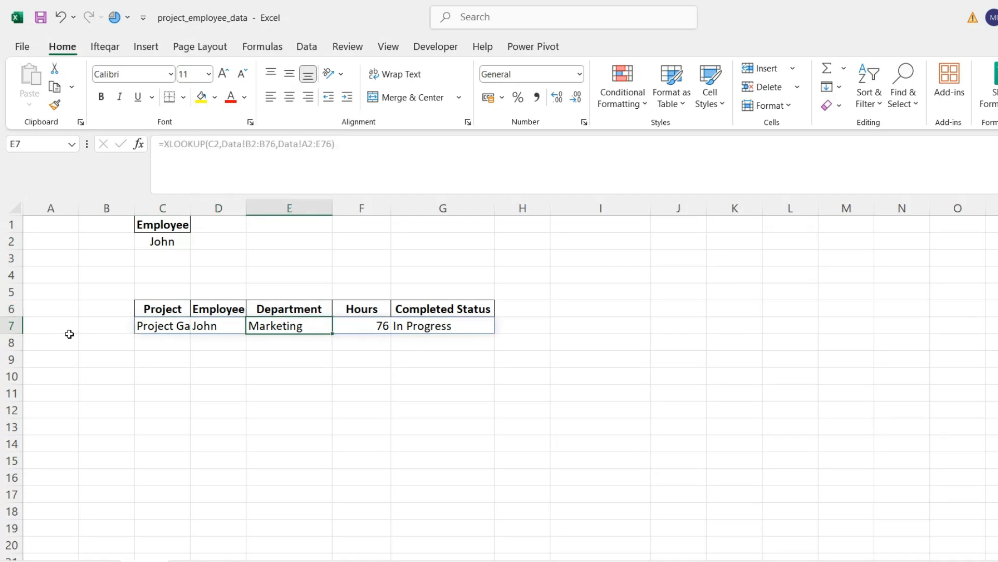
- Check the Data sheet for further records and departments of the employee named in the criterion
{"action": "left_click", "coordinate": [101, 561]}
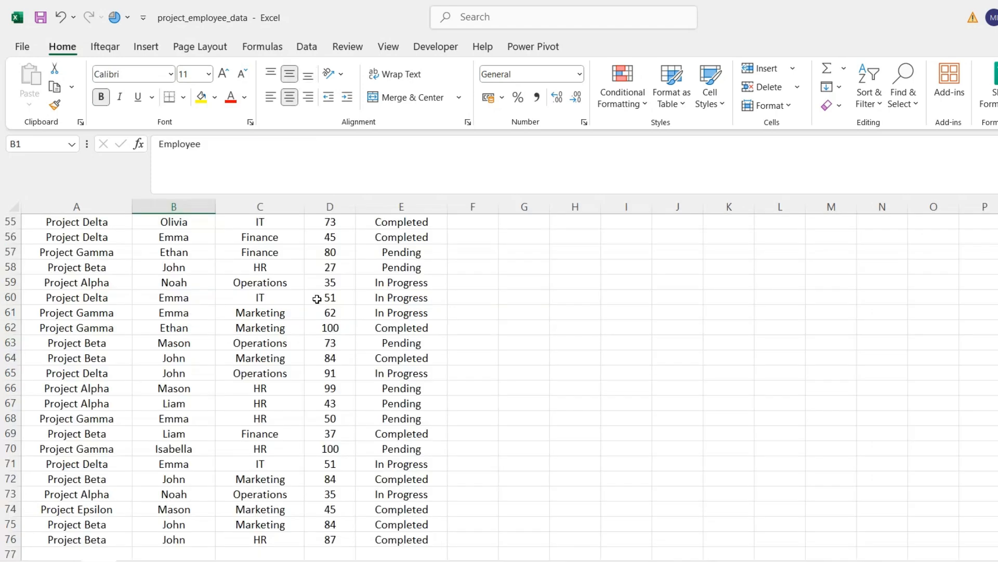
{"action": "left_click", "coordinate": [177, 354]}
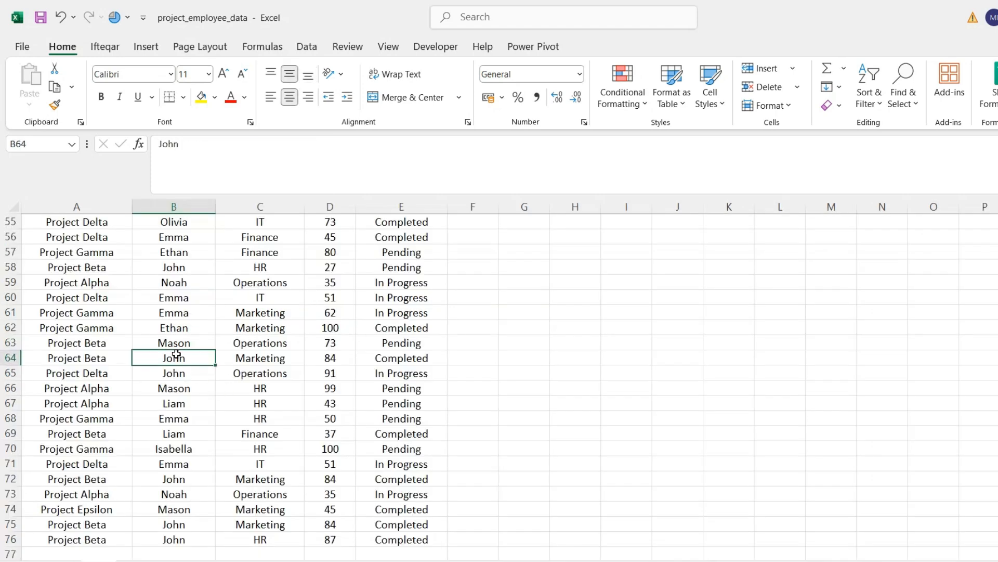
{"action": "key", "text": "Right"}
{"action": "key", "text": "Down"}
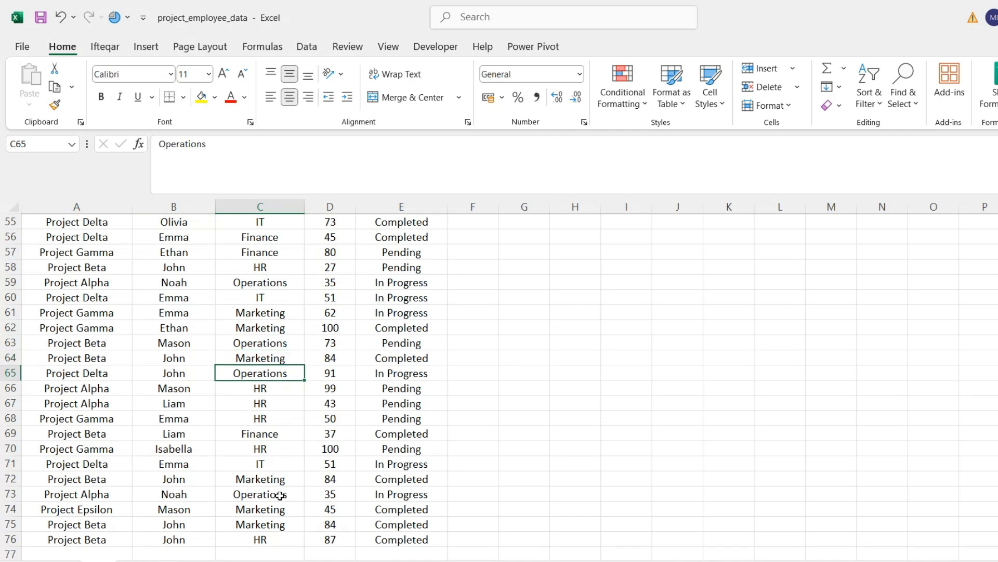
{"action": "left_click", "coordinate": [258, 538]}
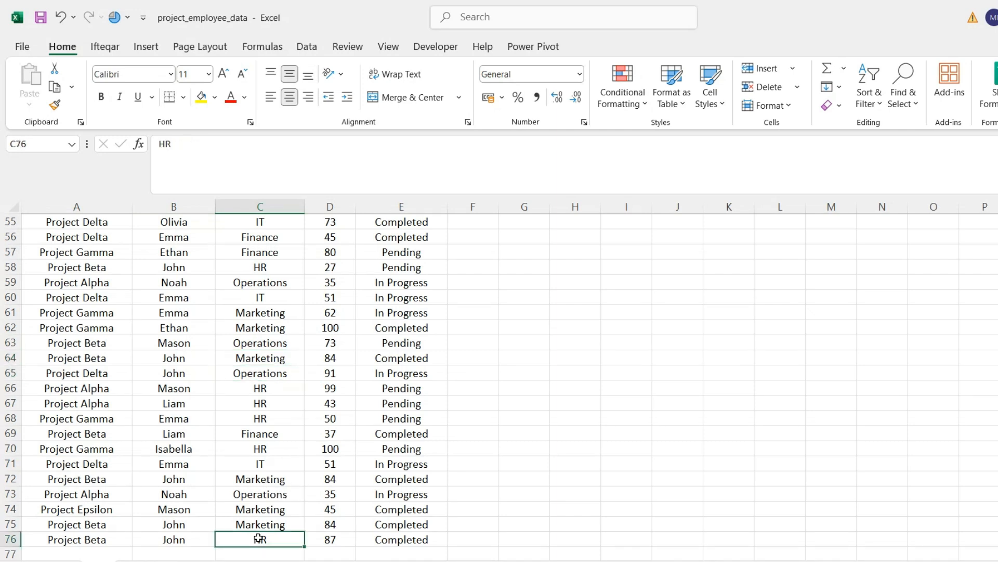
- Open the Advanced Filter from the Lookup sheet and set it to copy the results to another location
{"action": "left_click", "coordinate": [145, 560]}
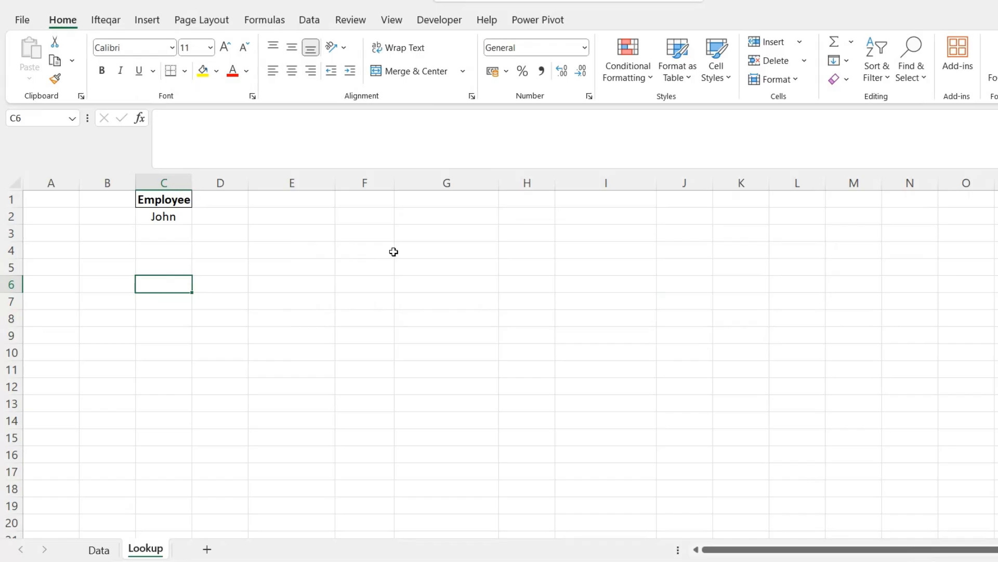
{"action": "left_click", "coordinate": [309, 20]}
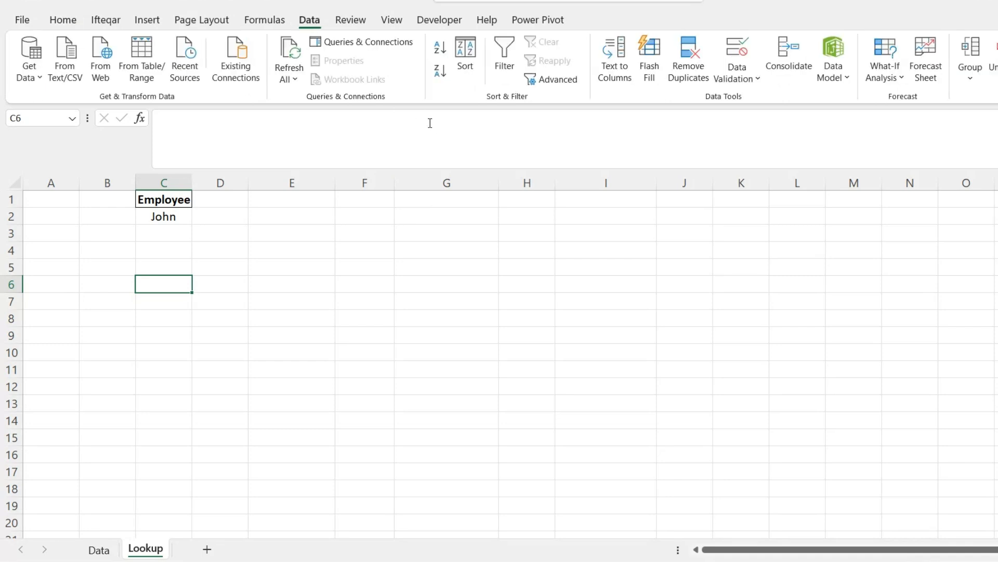
{"action": "left_click", "coordinate": [548, 80]}
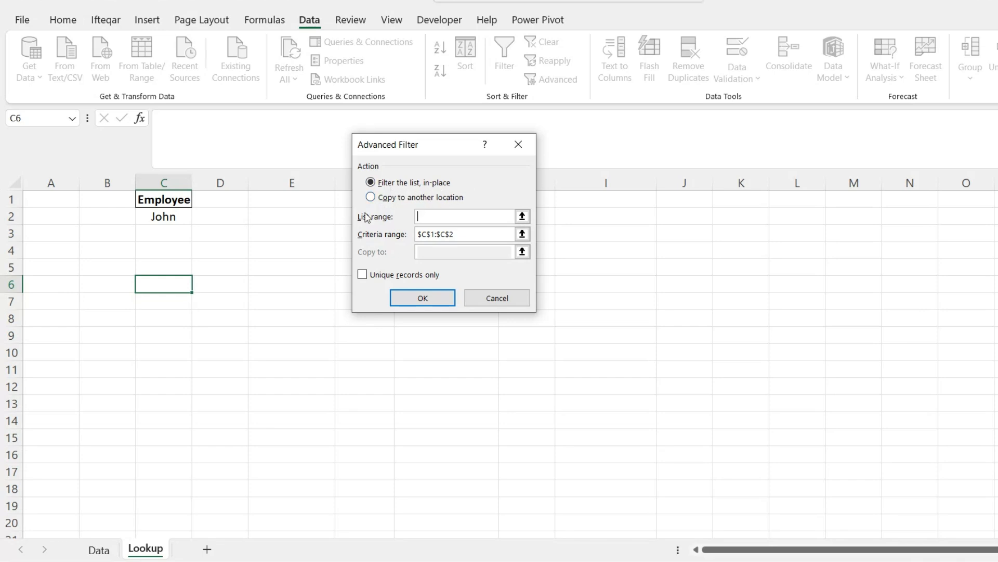
{"action": "left_click", "coordinate": [391, 202]}
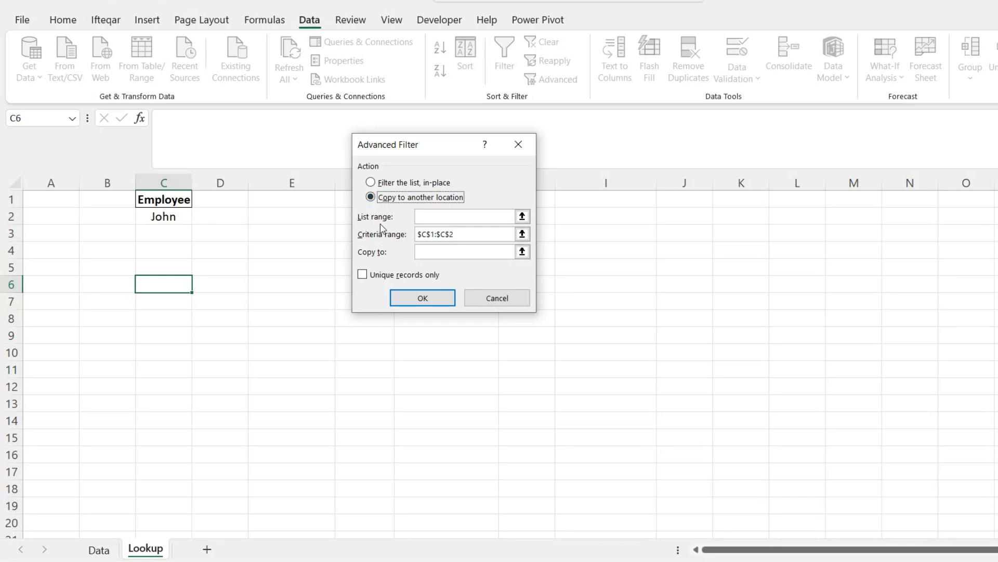
- Set the Advanced Filter list range to the full table with headers, Data!$A$1:$E$76
{"action": "left_click", "coordinate": [522, 215]}
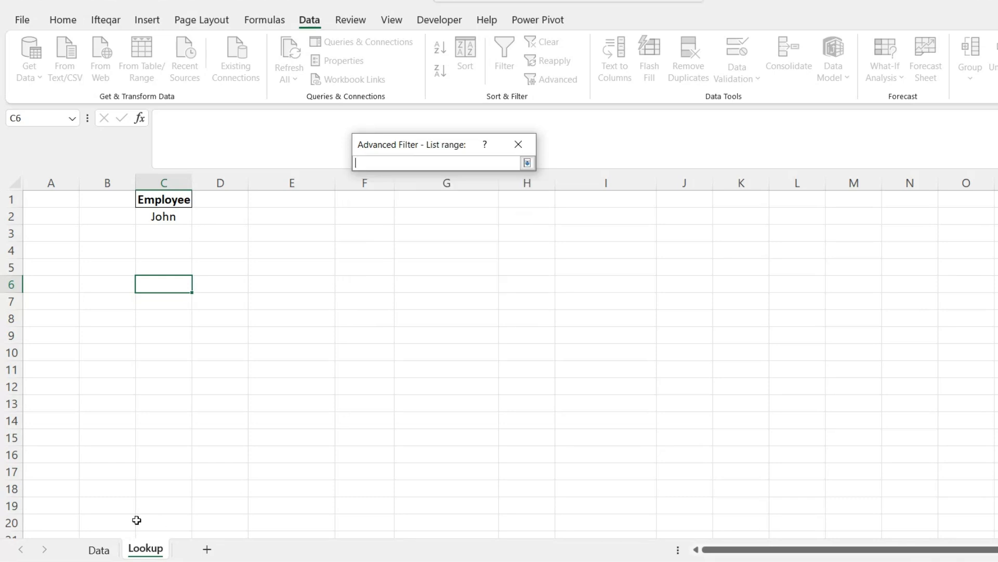
{"action": "left_click", "coordinate": [112, 550]}
{"action": "left_click", "coordinate": [78, 319]}
{"action": "key", "text": "ctrl+Up"}
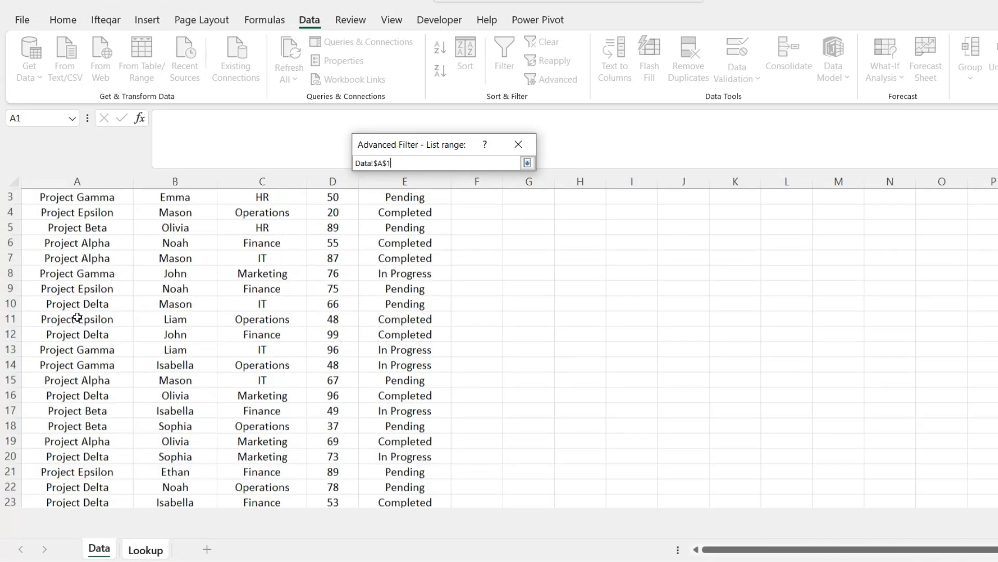
{"action": "key", "text": "ctrl+shift+Right"}
{"action": "key", "text": "ctrl+shift+Down"}
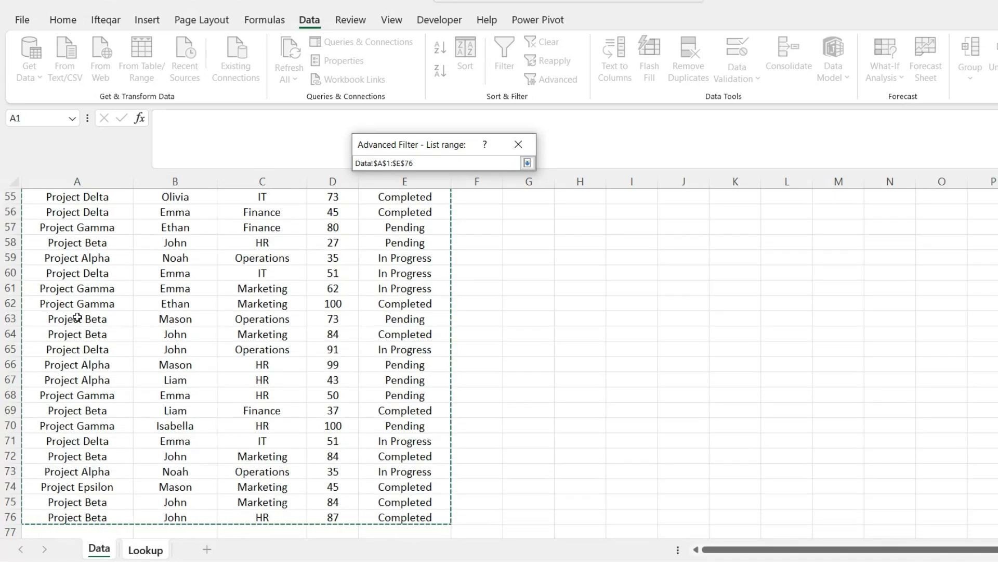
{"action": "left_click", "coordinate": [528, 163]}
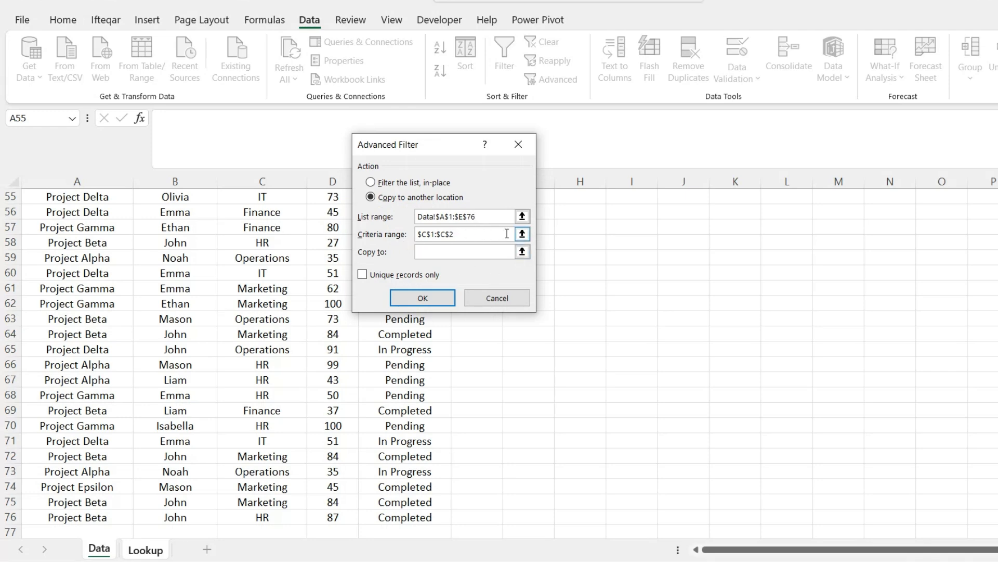
- Replace the Advanced Filter criteria range with the Employee header and value in C1:C2 of the Lookup sheet (Lookup!Criteria)
{"action": "left_click", "coordinate": [475, 232]}
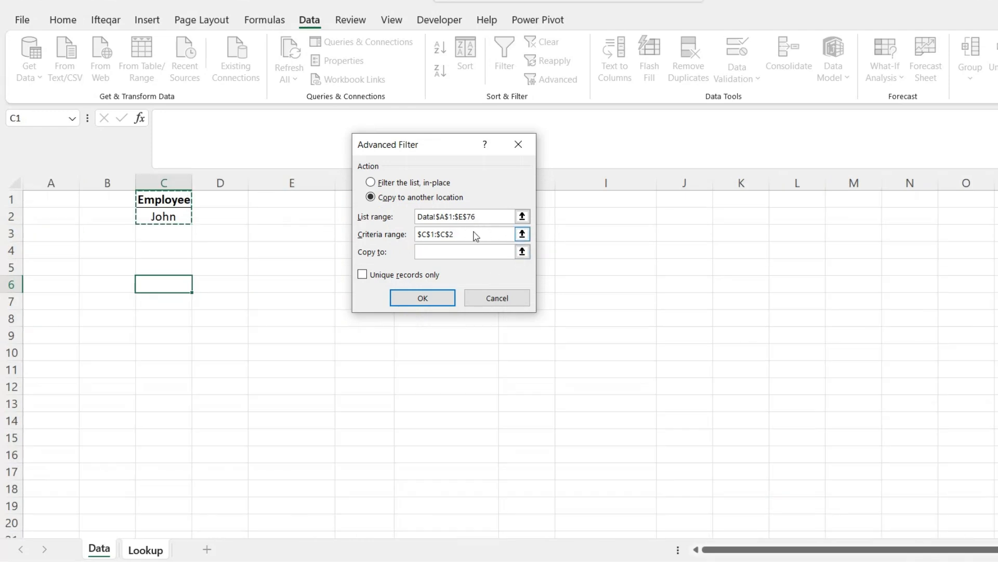
{"action": "key", "text": "BackSpace"}
{"action": "key", "text": "BackSpace"}
{"action": "key", "text": "BackSpace"}
{"action": "key", "text": "BackSpace"}
{"action": "key", "text": "BackSpace"}
{"action": "key", "text": "BackSpace"}
{"action": "key", "text": "BackSpace"}
{"action": "key", "text": "BackSpace"}
{"action": "key", "text": "BackSpace"}
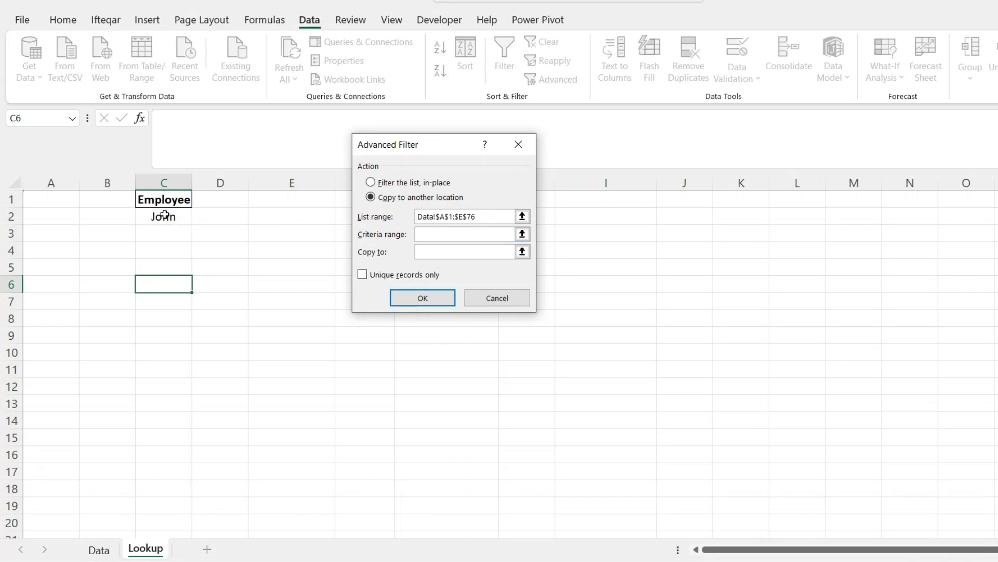
{"action": "left_click", "coordinate": [160, 197]}
{"action": "key", "text": "ctrl+shift+Down"}
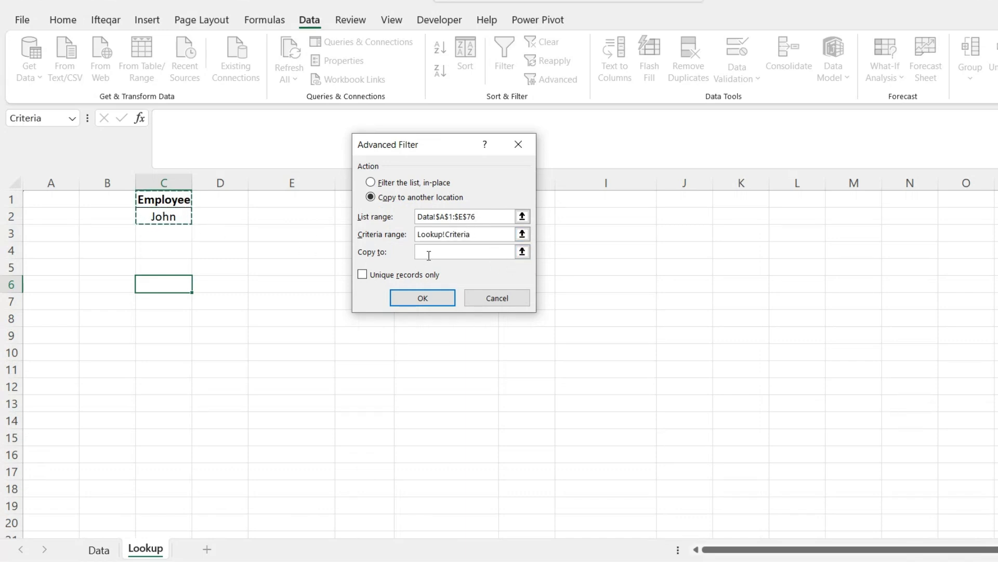
- Run the Advanced Filter with Lookup!$C$6 as the copy destination and auto-fit column C to the extracted records
{"action": "left_click", "coordinate": [524, 255]}
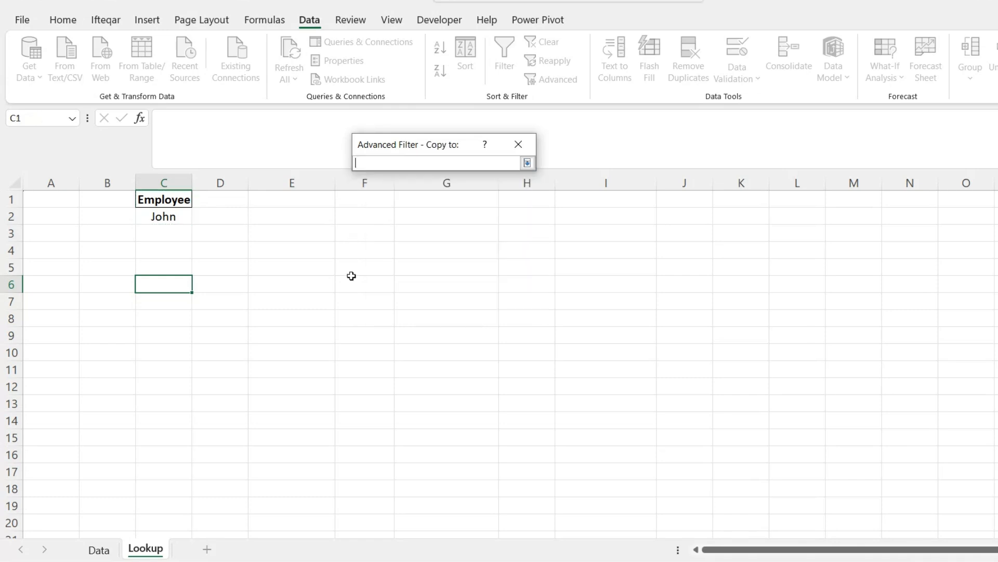
{"action": "left_click", "coordinate": [161, 282]}
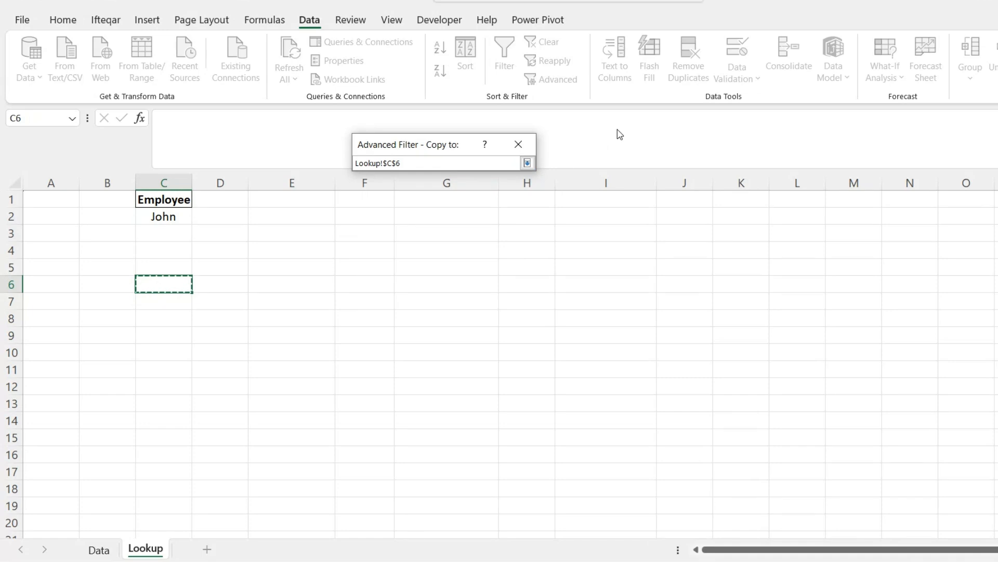
{"action": "left_click", "coordinate": [527, 163]}
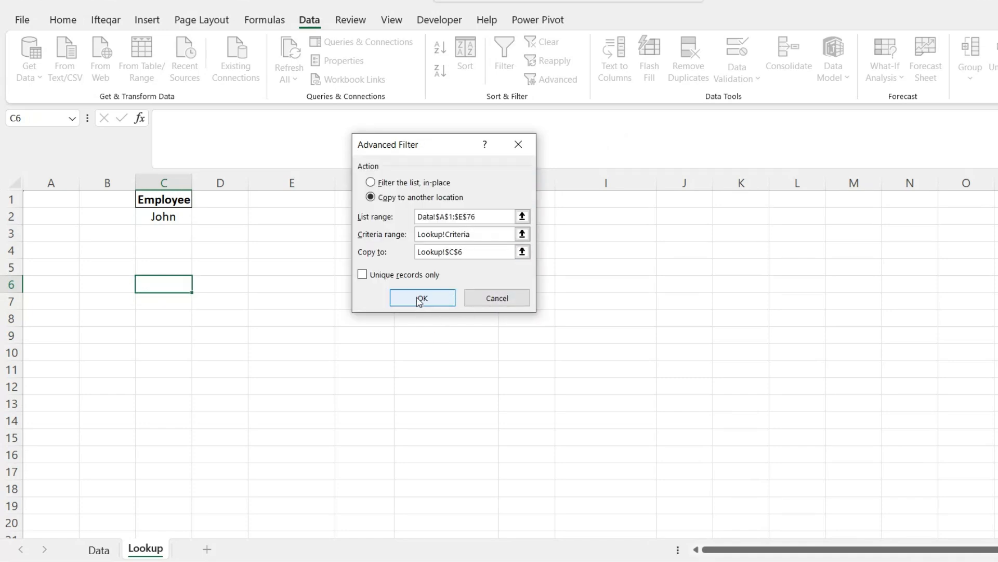
{"action": "left_click", "coordinate": [417, 297]}
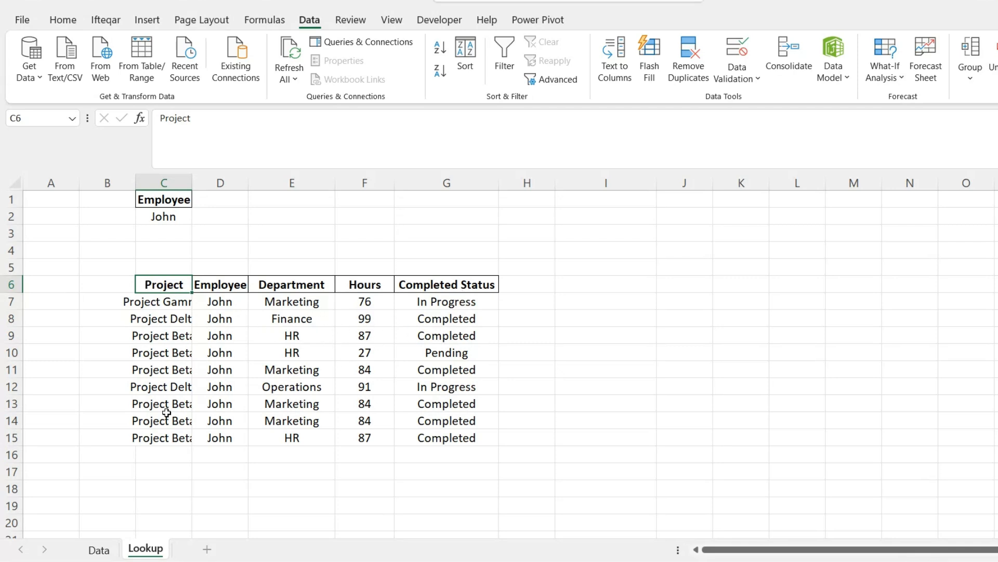
{"action": "double_click", "coordinate": [190, 177]}
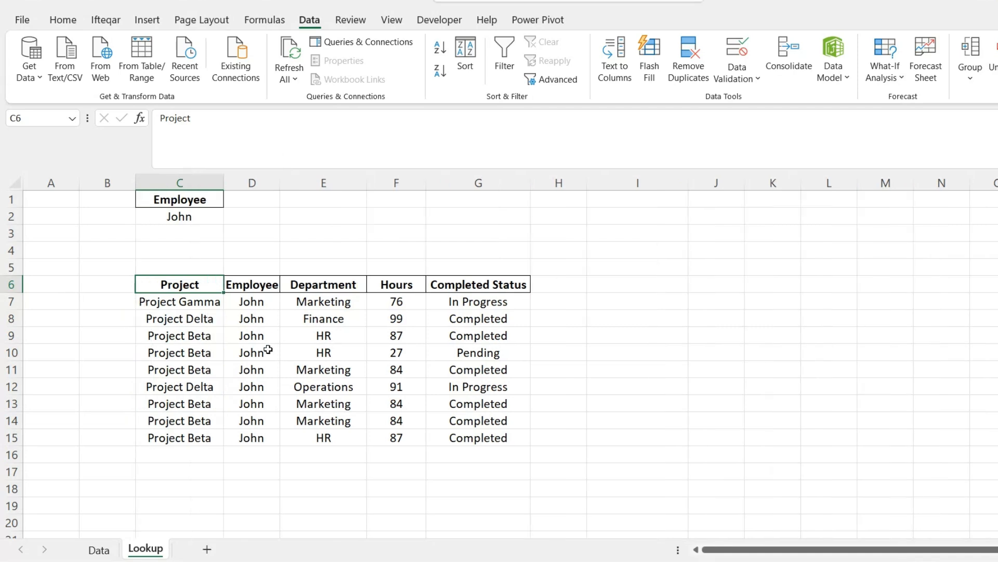
{"action": "left_click", "coordinate": [249, 321]}
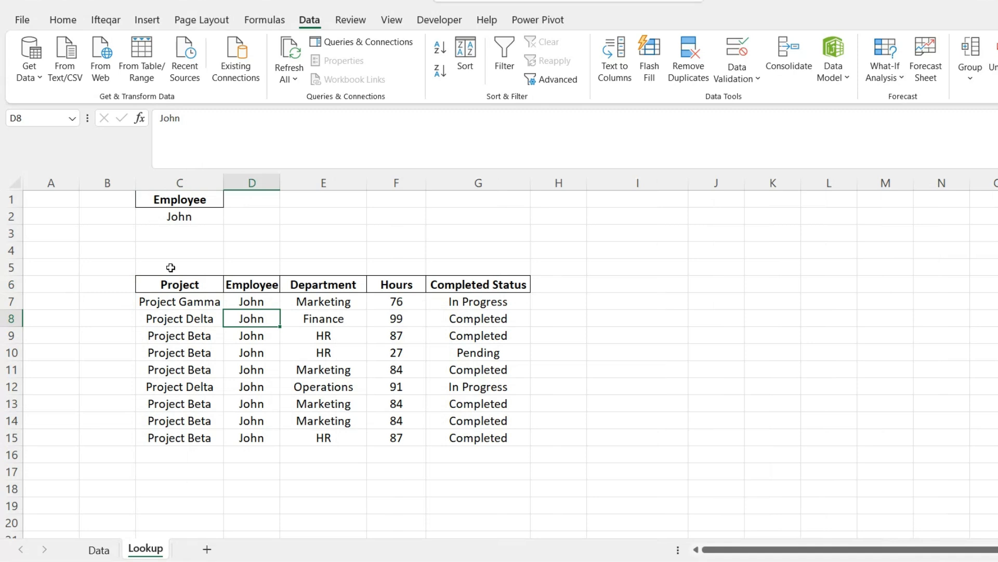
- Replace the criterion in C1:C2 with the Hours header and the value 76 copied from F6:F7
{"action": "left_click", "coordinate": [178, 199]}
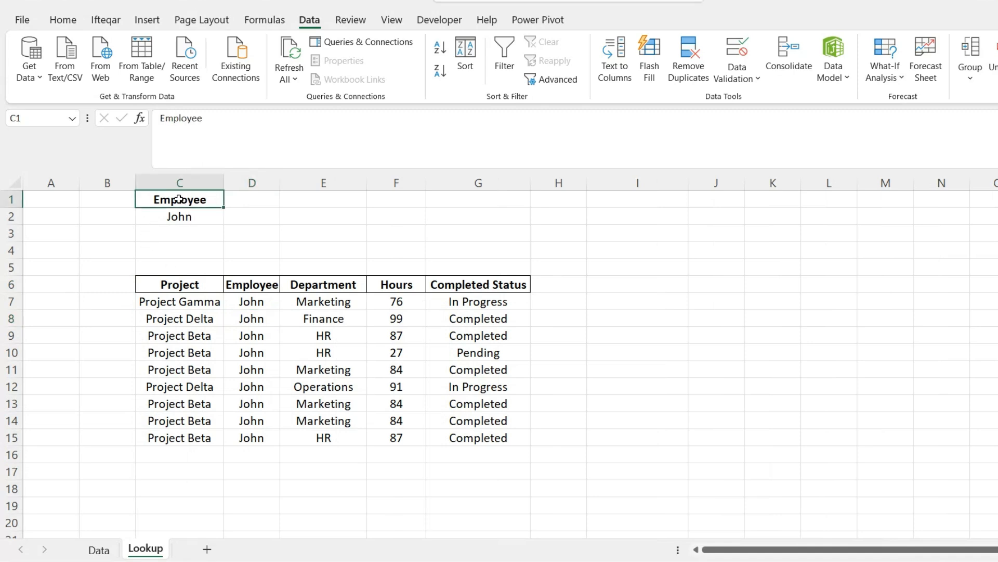
{"action": "key", "text": "Down"}
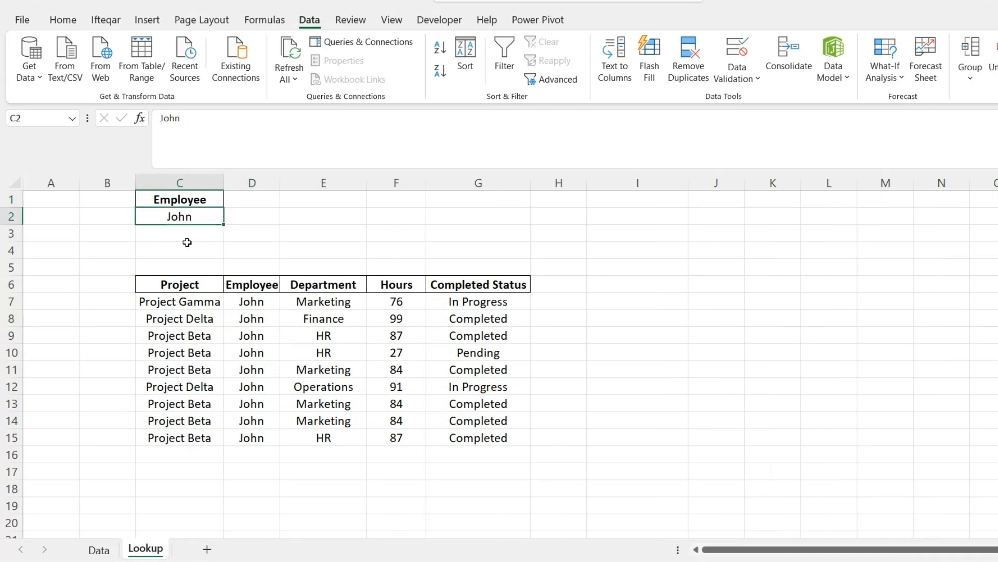
{"action": "left_click", "coordinate": [404, 283]}
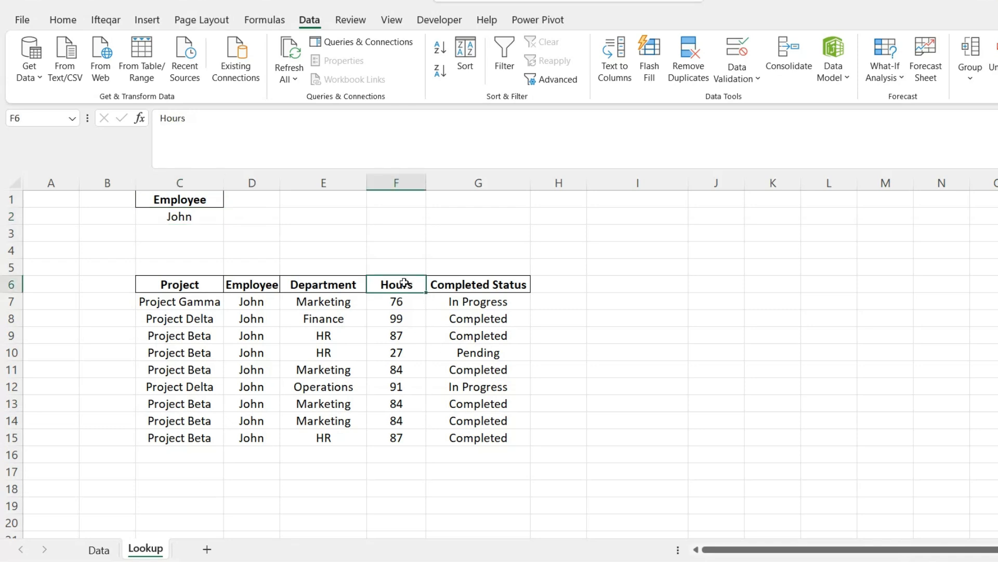
{"action": "key", "text": "shift+Down"}
{"action": "key", "text": "ctrl+c"}
{"action": "key", "text": "ctrl+Up"}
{"action": "key", "text": "Down"}
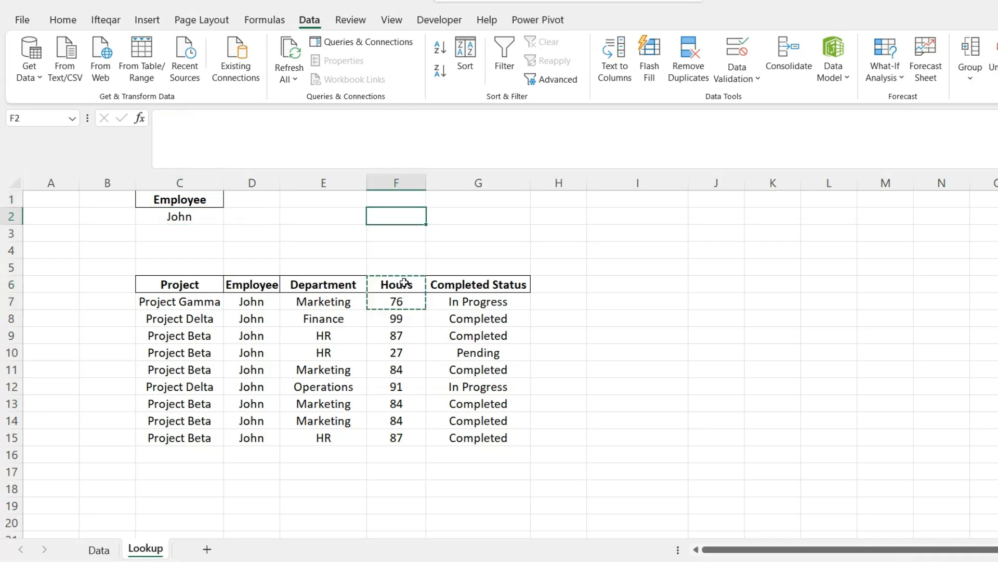
{"action": "key", "text": "Up"}
{"action": "key", "text": "ctrl+Left"}
{"action": "key", "text": "shift+Down"}
{"action": "key", "text": "Return"}
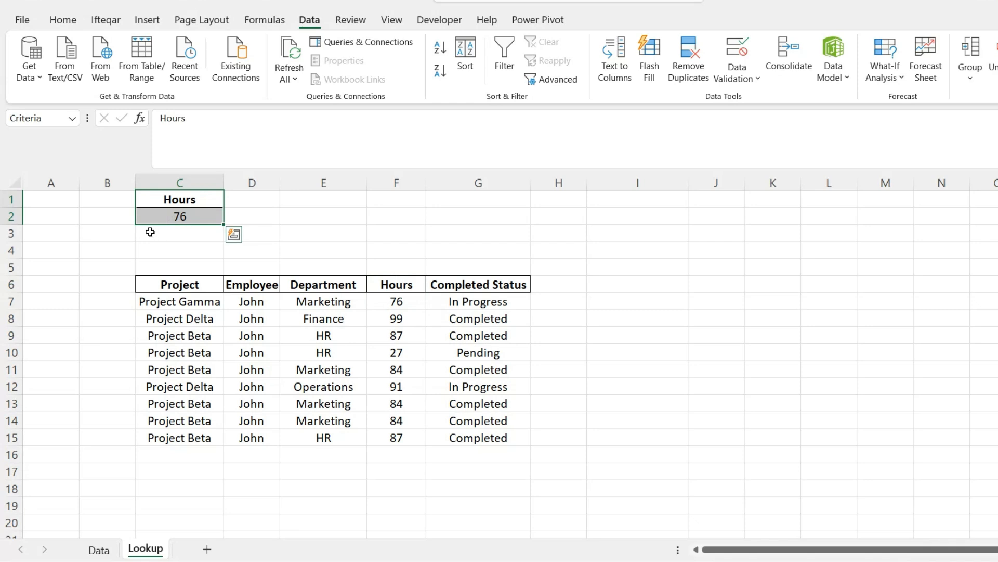
- Delete rows 6 to 15 holding the extracted records from the Lookup sheet
{"action": "left_click", "coordinate": [162, 285]}
{"action": "key", "text": "Down"}
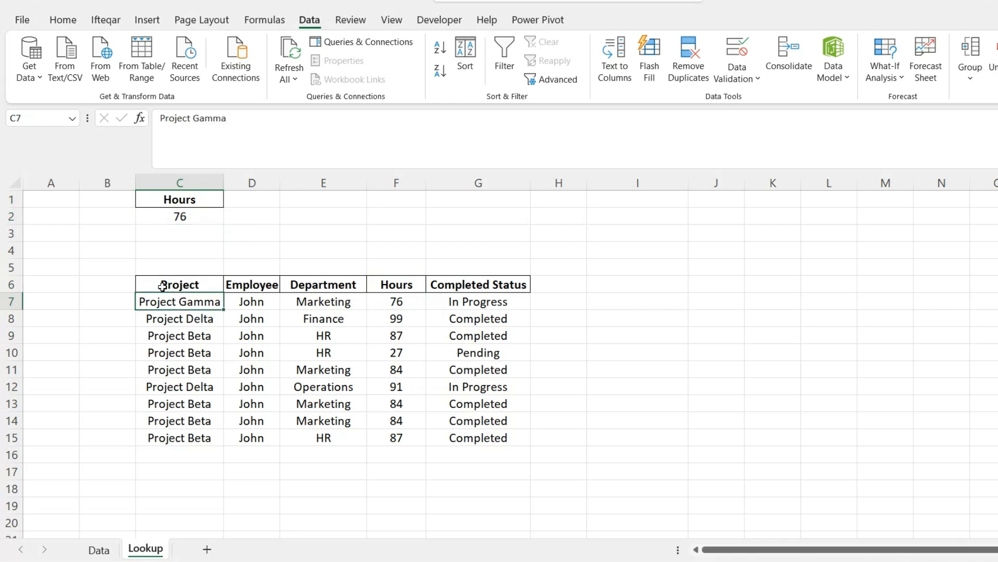
{"action": "key", "text": "ctrl+shift+End"}
{"action": "left_click", "coordinate": [162, 285]}
{"action": "key", "text": "BackSpace"}
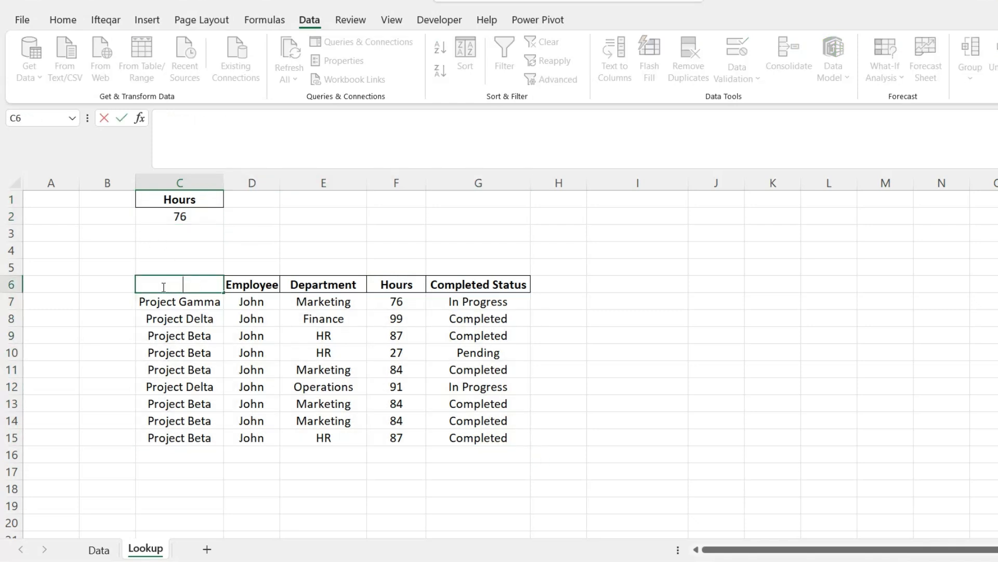
{"action": "key", "text": "ctrl+Return"}
{"action": "key", "text": "shift+space"}
{"action": "key", "text": "ctrl+shift+Down"}
{"action": "key", "text": "ctrl+shift+Down"}
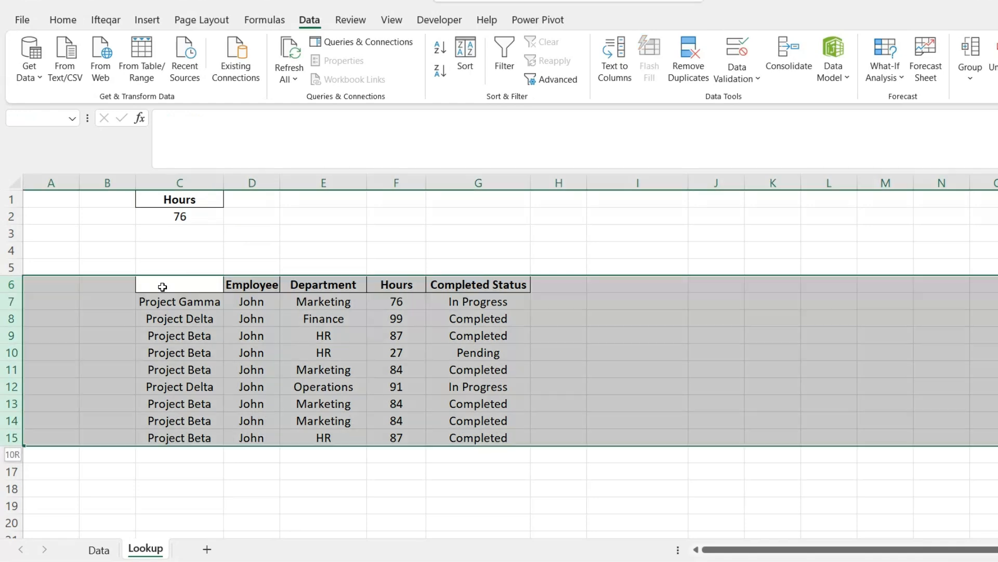
{"action": "key", "text": "ctrl+minus"}
{"action": "key", "text": "Up"}
{"action": "key", "text": "Down"}
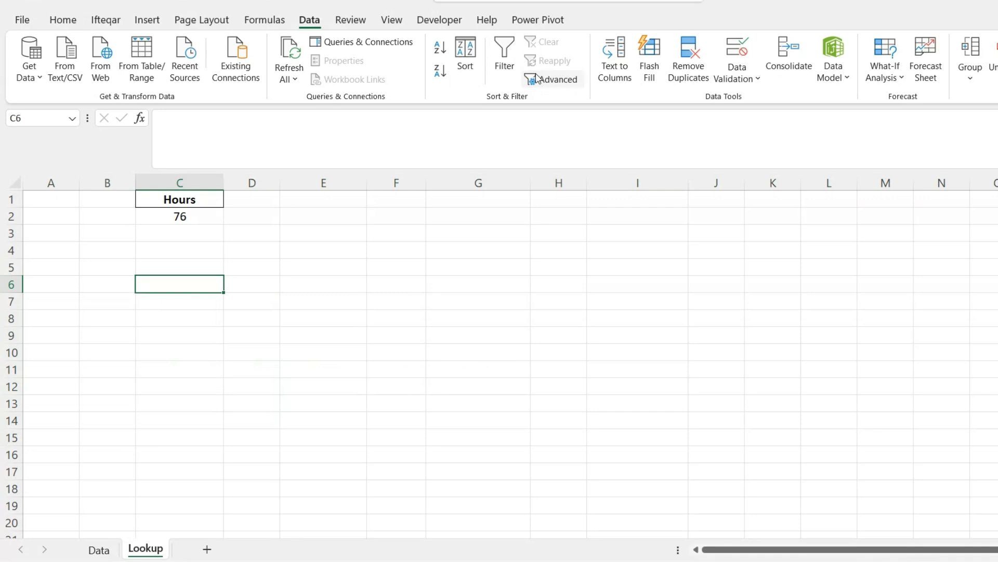
- Open the Advanced Filter again, set it to copy to another location and use Data!$A$1:$E$76 as the list range
{"action": "left_click", "coordinate": [556, 79]}
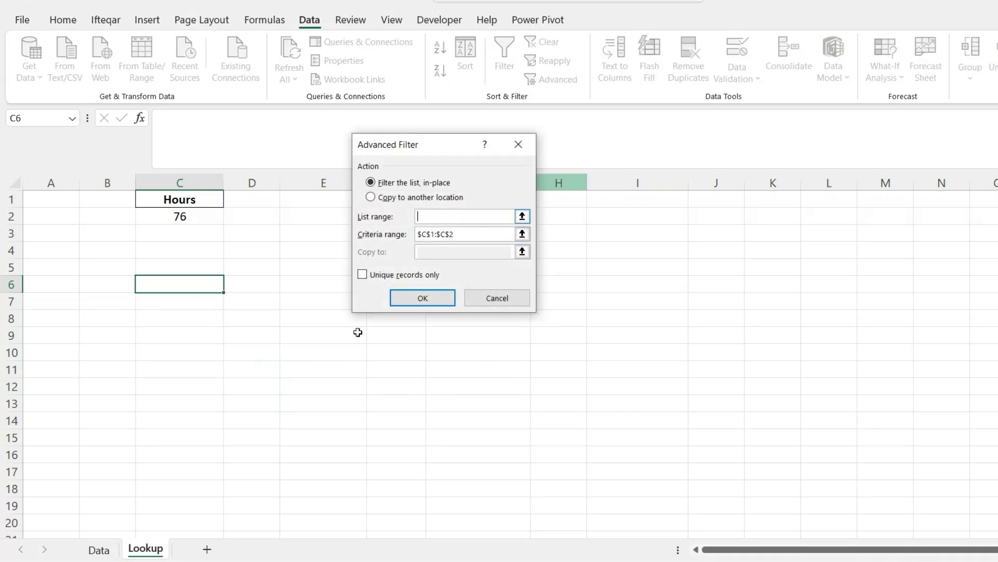
{"action": "left_click", "coordinate": [382, 200]}
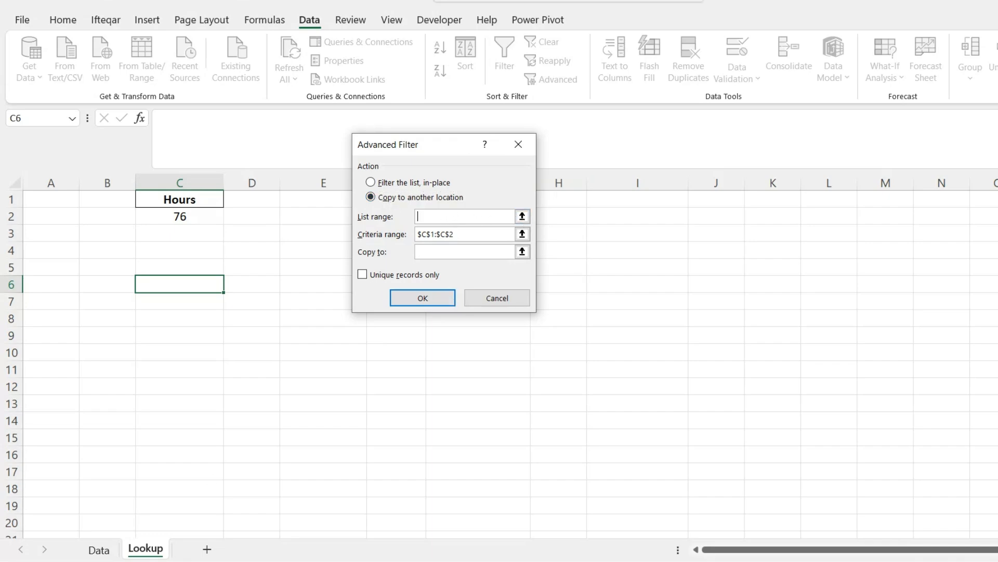
{"action": "left_click", "coordinate": [99, 550]}
{"action": "left_click", "coordinate": [97, 343]}
{"action": "key", "text": "ctrl+Home"}
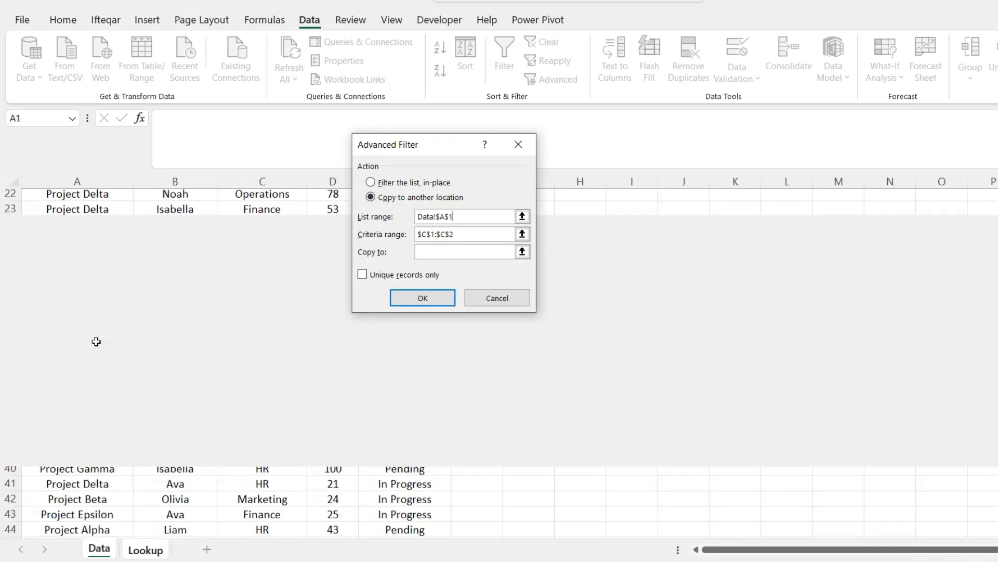
{"action": "key", "text": "ctrl+shift+End"}
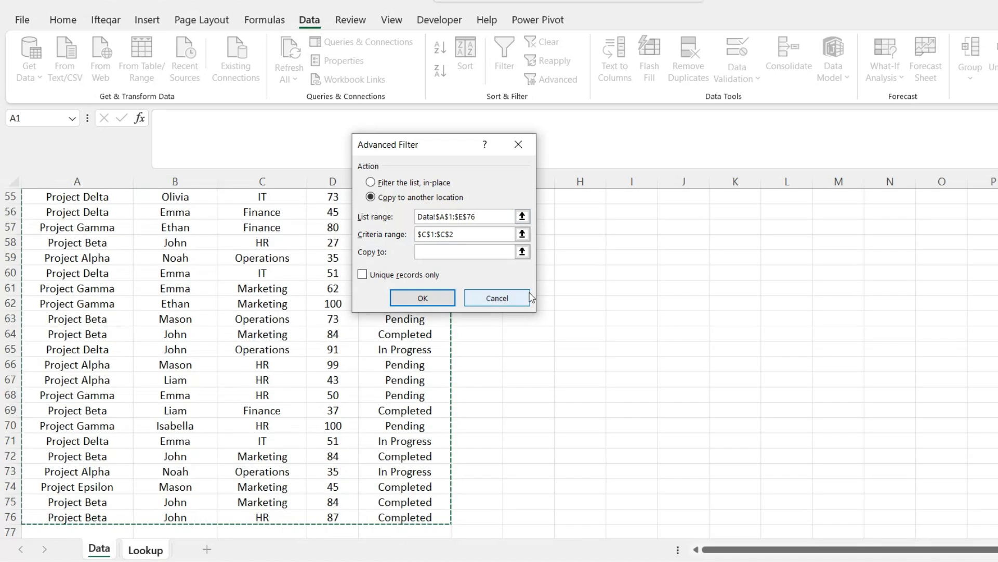
- Replace the criteria range with the Hours header and value in C1:C2 of the Lookup sheet (Lookup!Criteria)
{"action": "left_click", "coordinate": [494, 232]}
{"action": "key", "text": "BackSpace"}
{"action": "key", "text": "BackSpace"}
{"action": "key", "text": "BackSpace"}
{"action": "key", "text": "BackSpace"}
{"action": "key", "text": "BackSpace"}
{"action": "key", "text": "BackSpace"}
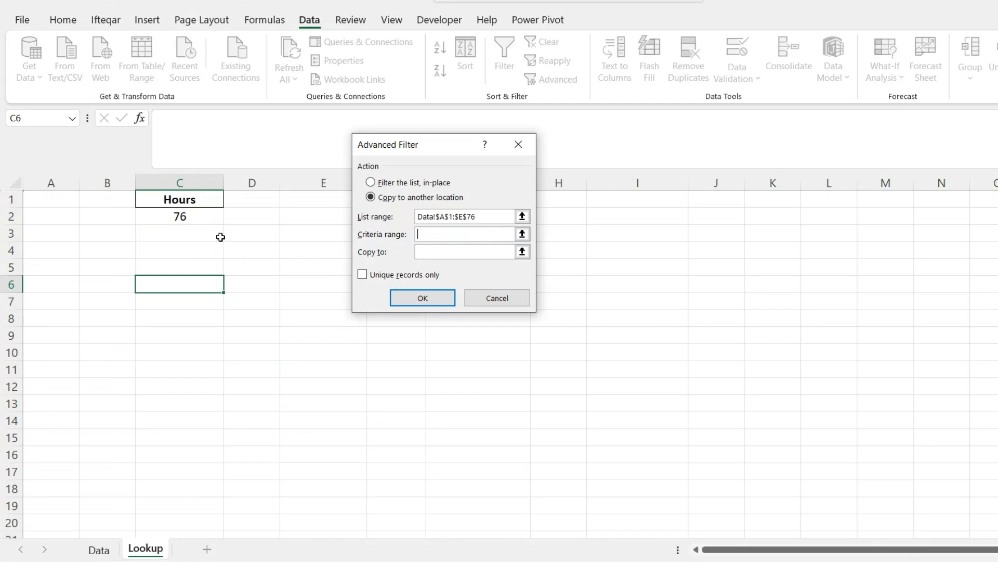
{"action": "left_click", "coordinate": [192, 202]}
{"action": "left_click_drag", "start_coordinate": [193, 201], "coordinate": [192, 216]}
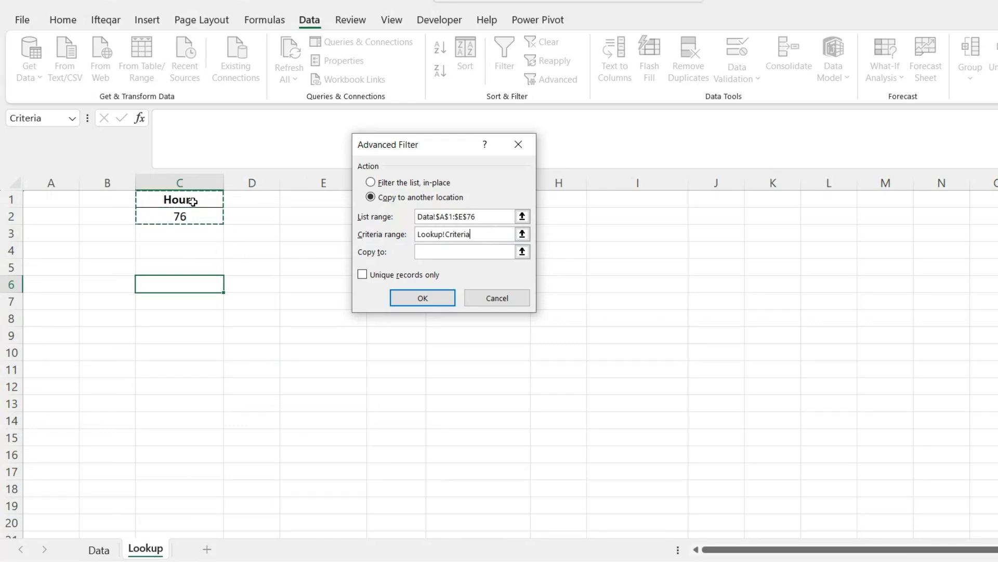
- Set the copy destination to Lookup!$C$6 and run the Advanced Filter for the Hours criterion
{"action": "left_click", "coordinate": [522, 252]}
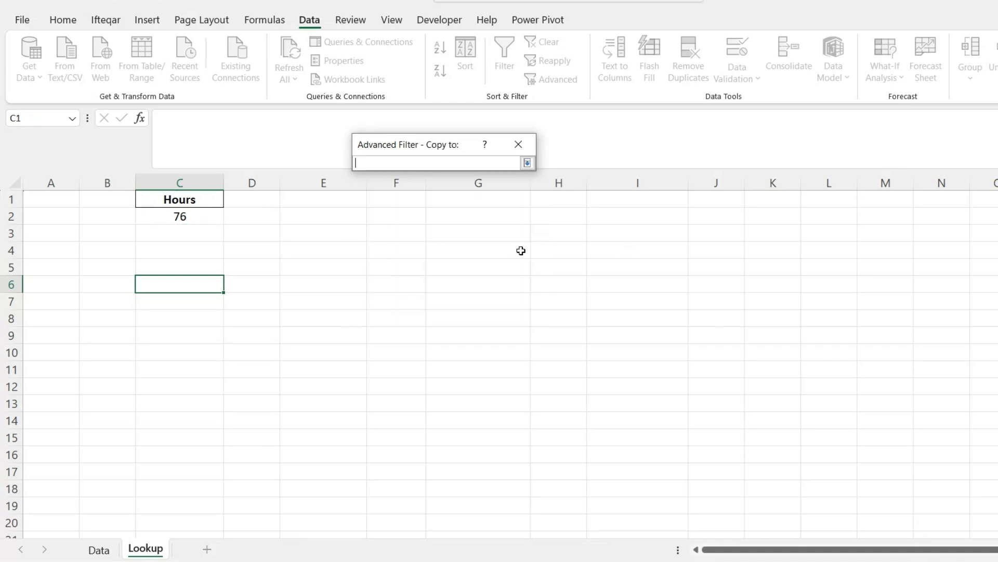
{"action": "left_click", "coordinate": [179, 284]}
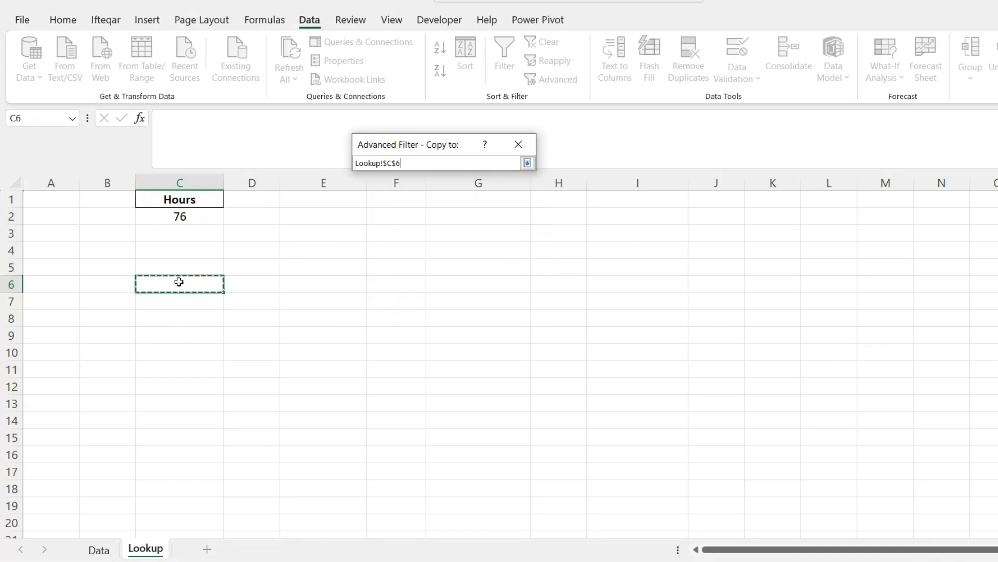
{"action": "left_click", "coordinate": [527, 162]}
{"action": "left_click", "coordinate": [426, 299]}
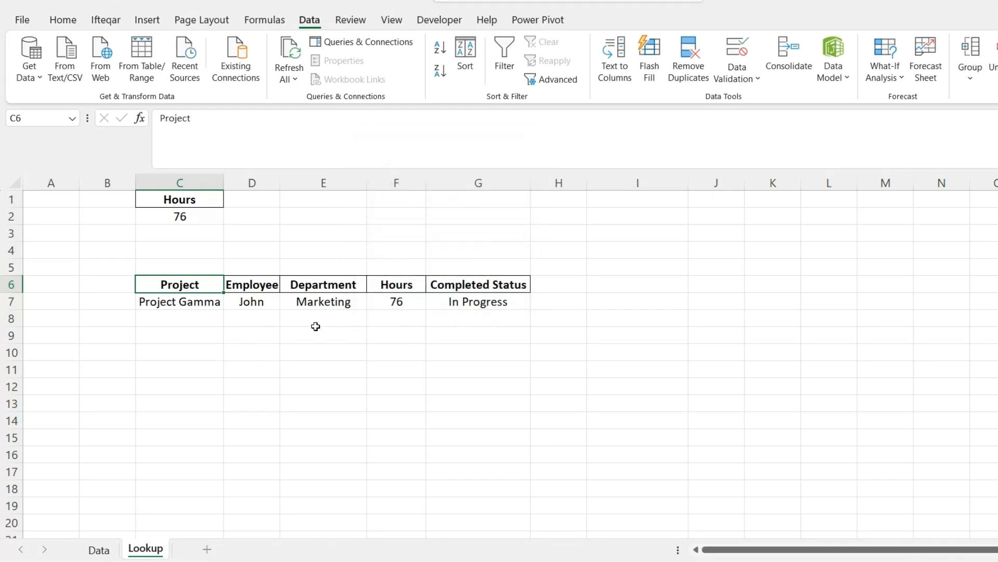
{"action": "left_click", "coordinate": [244, 302]}
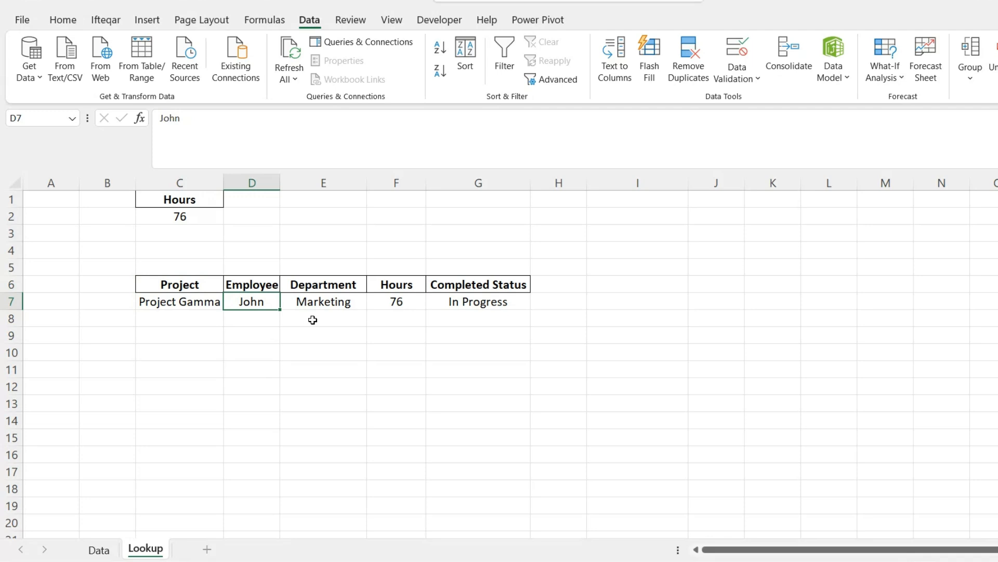
- Copy the hours value 45 from D56 of the Data sheet into C2 of the Lookup sheet
{"action": "left_click", "coordinate": [179, 218]}
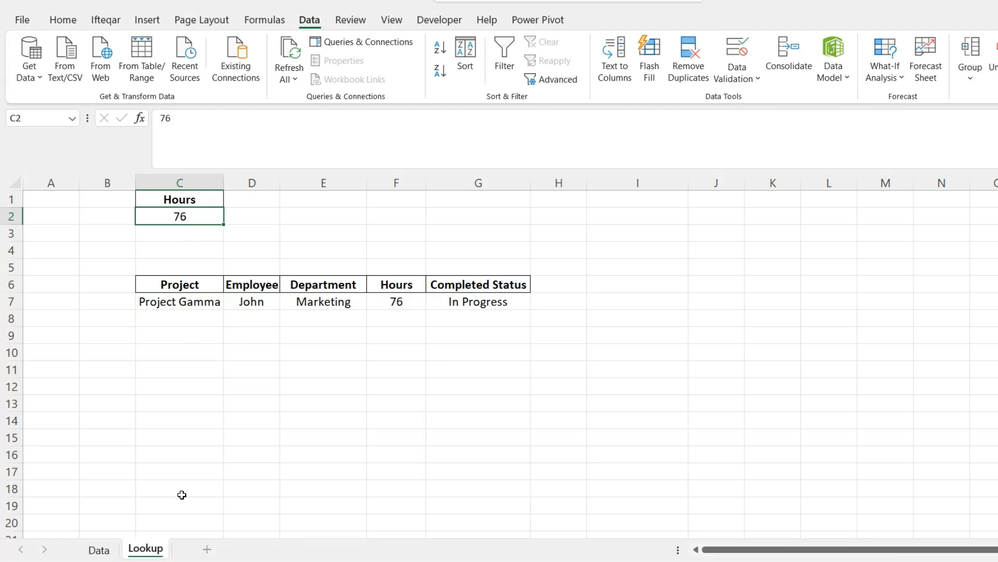
{"action": "left_click", "coordinate": [102, 550]}
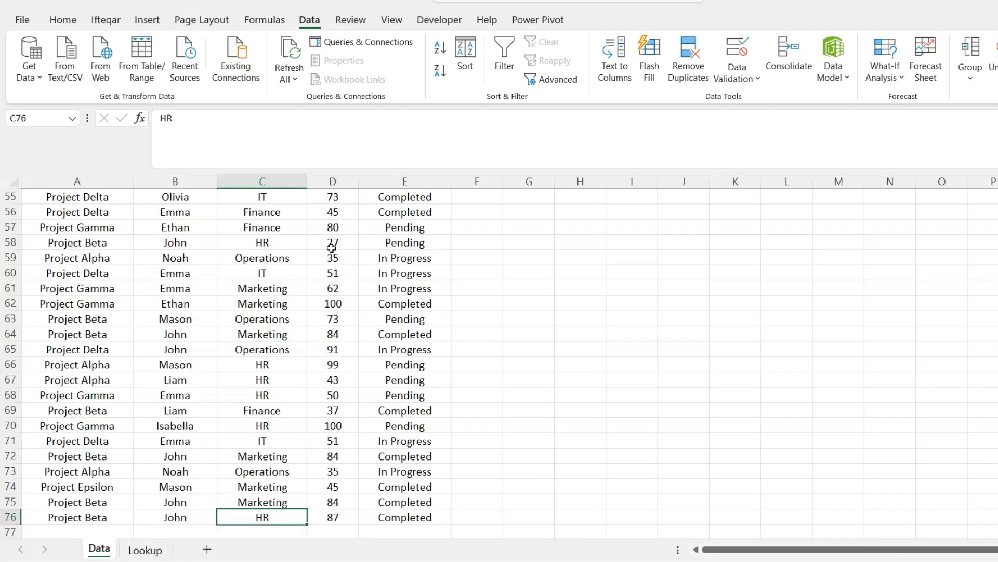
{"action": "left_click", "coordinate": [332, 213]}
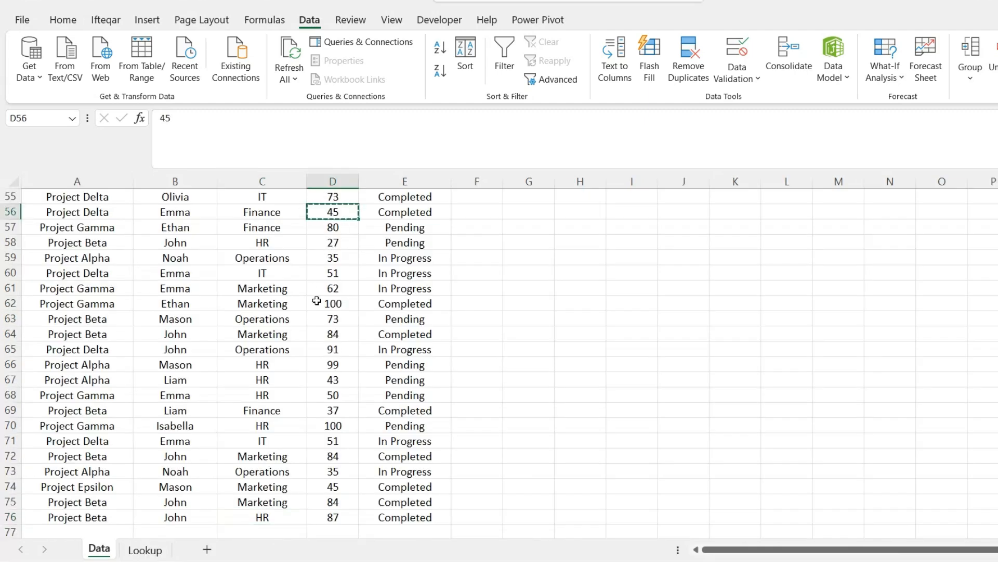
{"action": "left_click", "coordinate": [148, 550]}
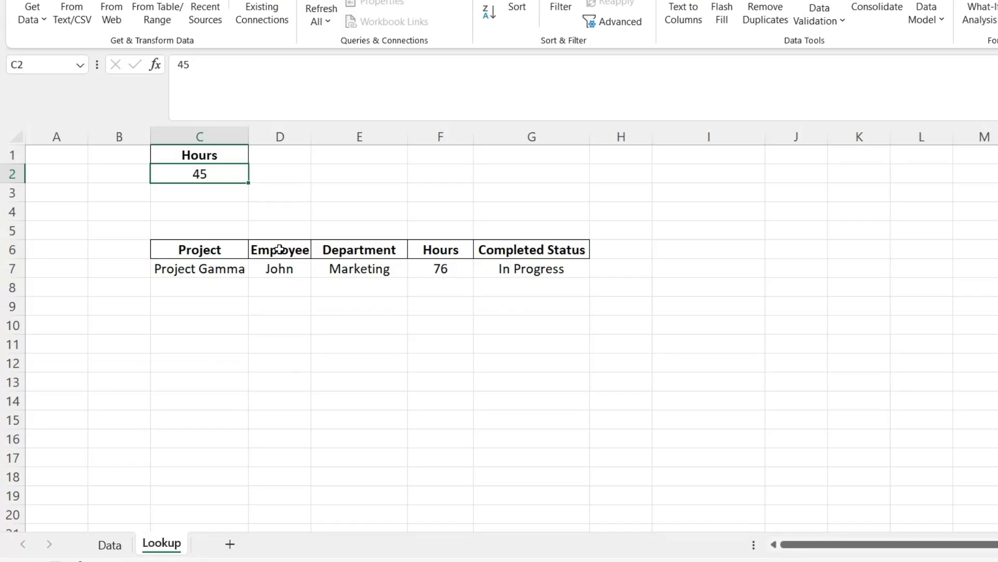
- Replace the criterion in C1:C2 with the Employee header and employee name copied from D6:D7
{"action": "mouse_move", "coordinate": [281, 249]}
{"action": "left_mouse_down"}
{"action": "mouse_move", "coordinate": [281, 268]}
{"action": "mouse_move", "coordinate": [280, 250]}
{"action": "left_mouse_up"}
{"action": "key", "text": "ctrl+c"}
{"action": "key", "text": "ctrl+Up"}
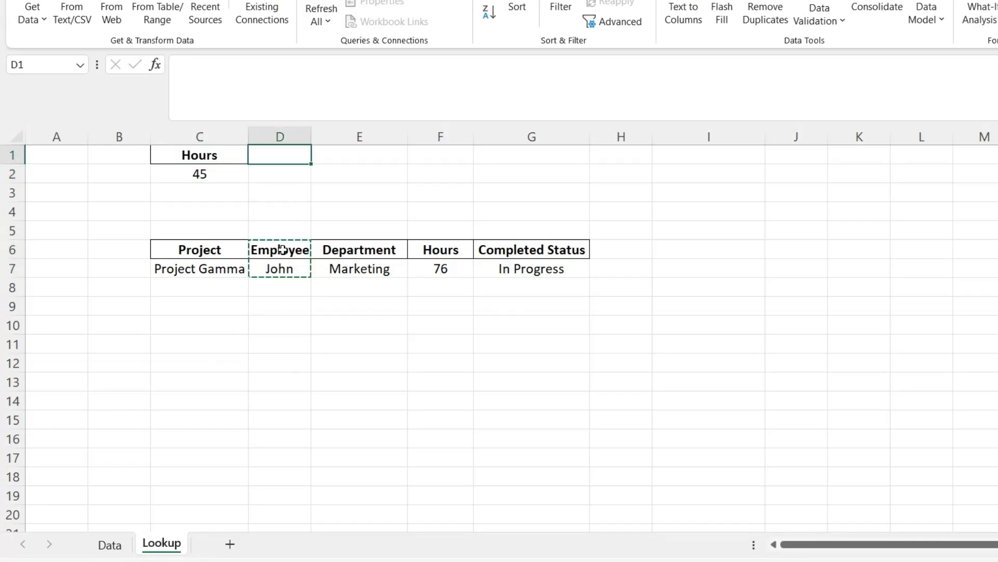
{"action": "key", "text": "Left"}
{"action": "key", "text": "ctrl+v"}
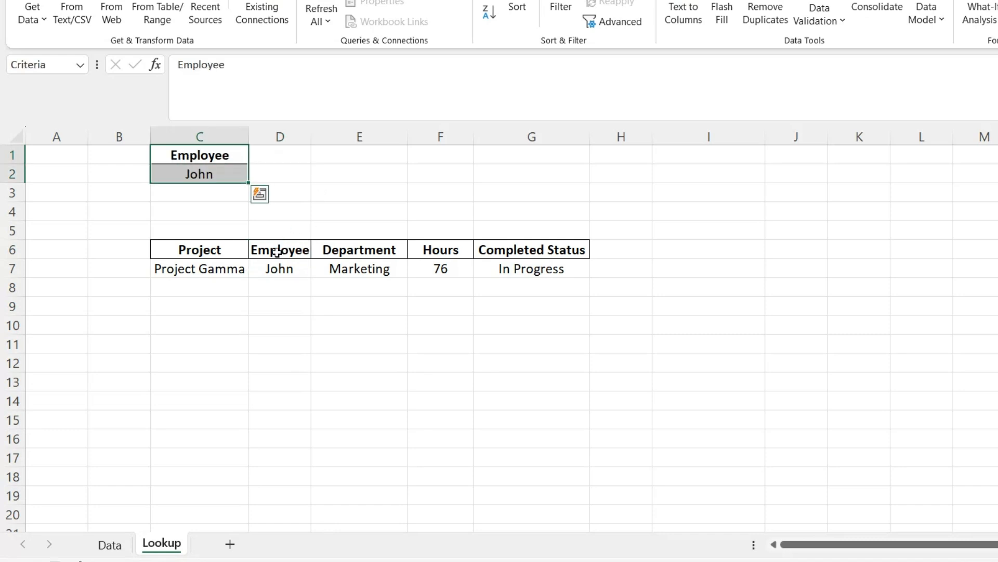
- Clear the extracted record from row 7 of the Lookup sheet
{"action": "left_click", "coordinate": [187, 268]}
{"action": "key", "text": "shift+space"}
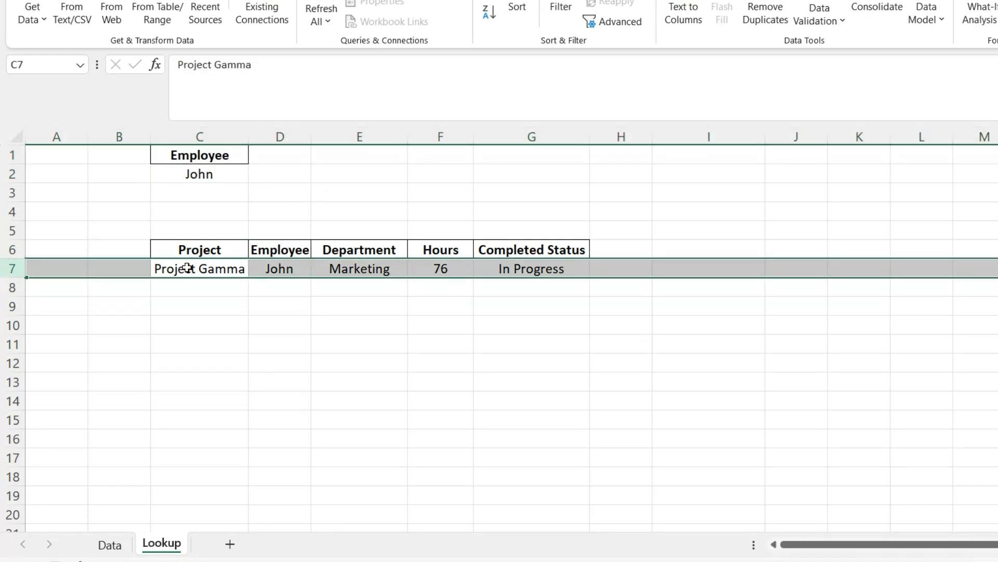
{"action": "key", "text": "Delete"}
{"action": "key", "text": "Down"}
{"action": "left_click", "coordinate": [187, 268]}
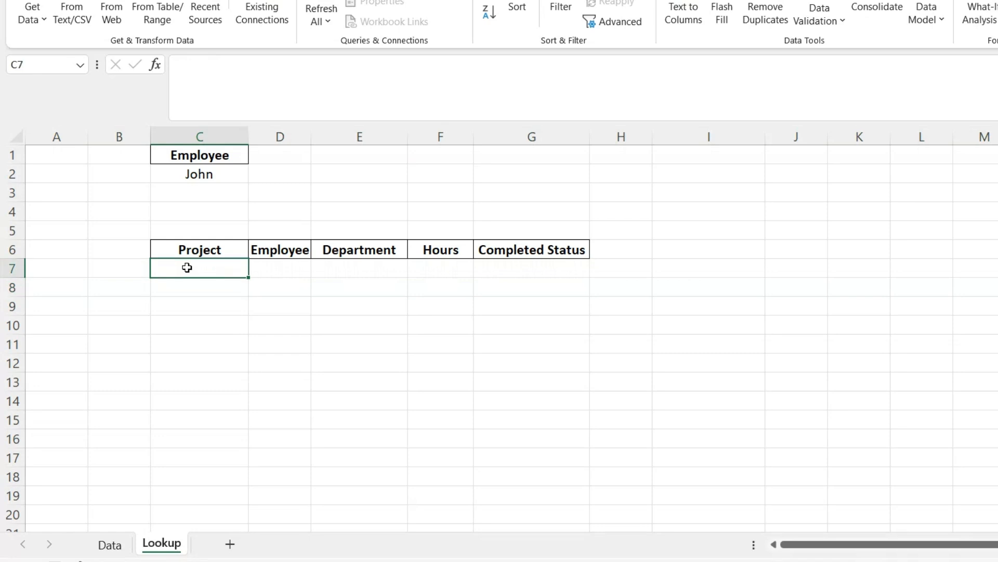
- Start a FILTER formula in C7 of the Lookup sheet with Data!A1:E76 as the array
{"action": "type", "text": "=FILTER("}
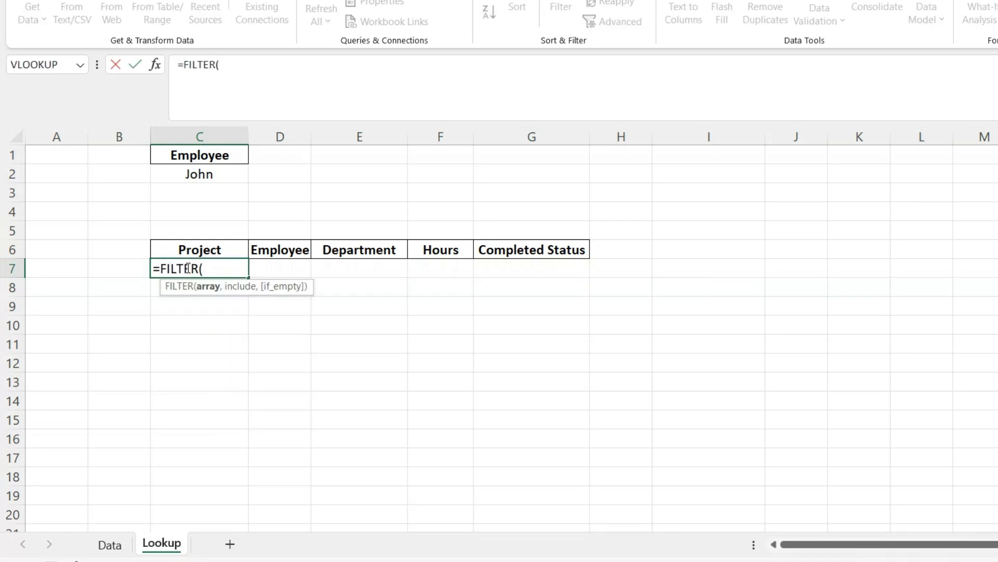
{"action": "left_click", "coordinate": [107, 546]}
{"action": "left_click", "coordinate": [61, 350]}
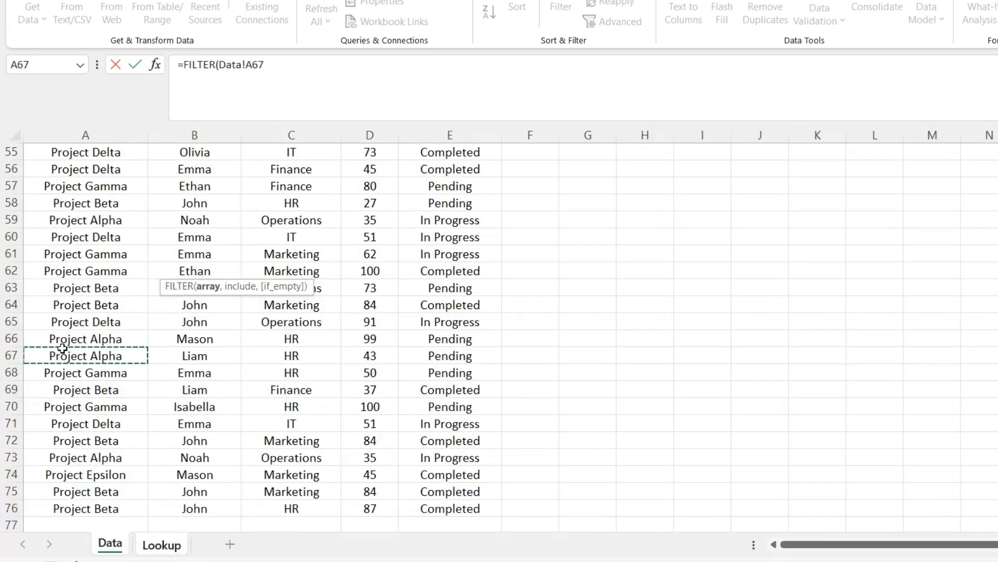
{"action": "key", "text": "ctrl+Up"}
{"action": "key", "text": "ctrl+shift+Right"}
{"action": "key", "text": "ctrl+shift+Down"}
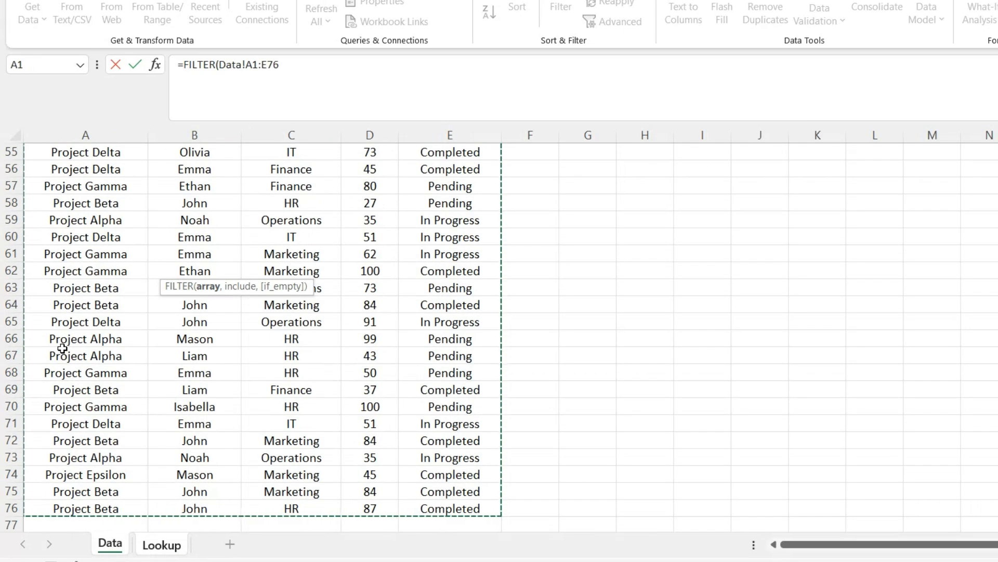
{"action": "type", "text": ","}
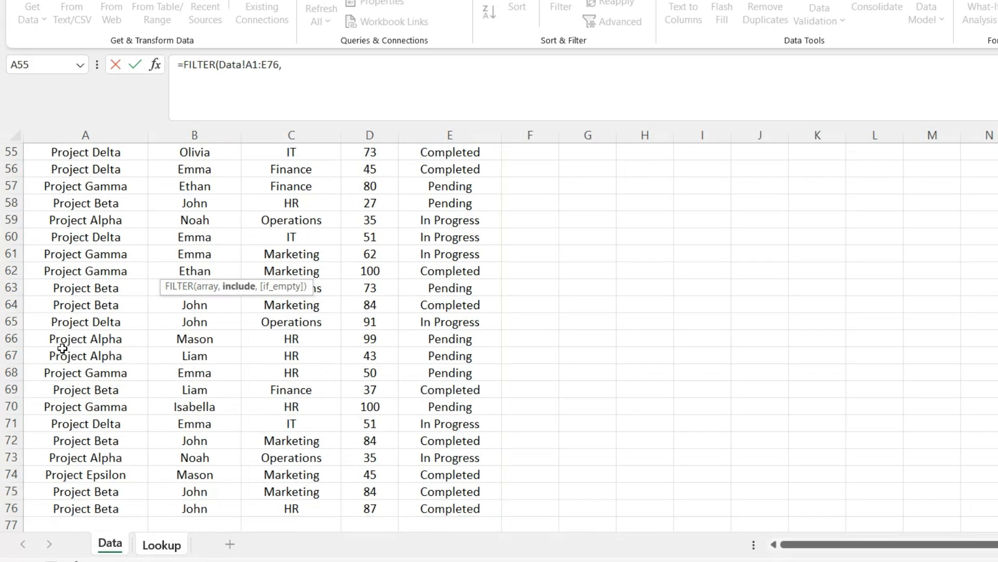
- Complete the FILTER formula with the include condition Data!B1:B76=Lookup!C2 and enter it
{"action": "left_click", "coordinate": [190, 241]}
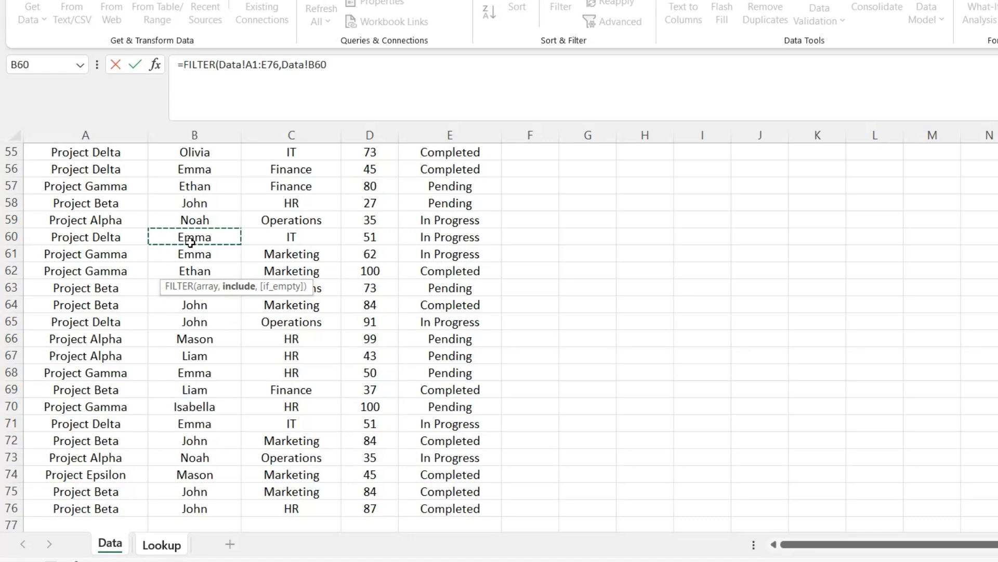
{"action": "key", "text": "ctrl+Up"}
{"action": "key", "text": "ctrl+shift+Down"}
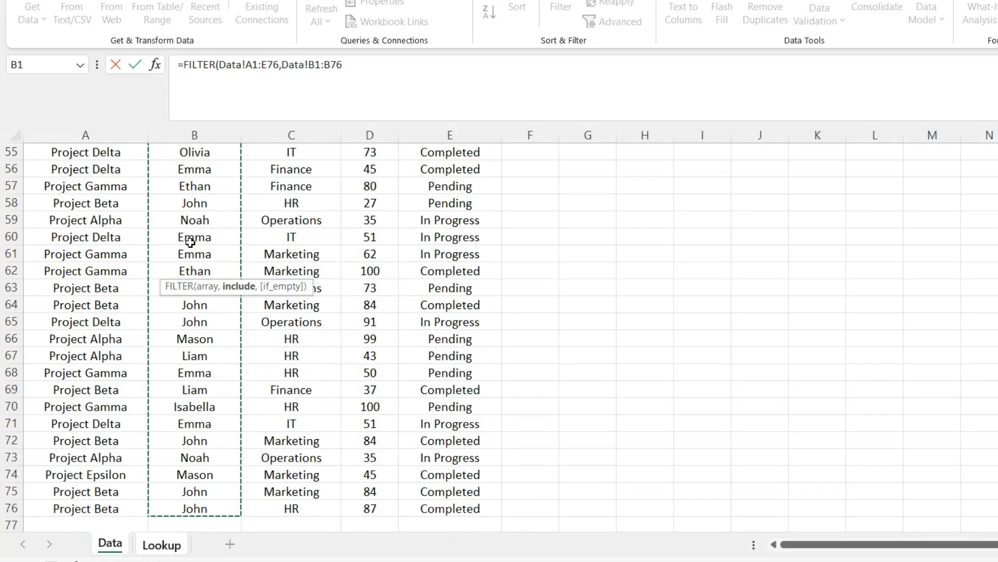
{"action": "type", "text": "="}
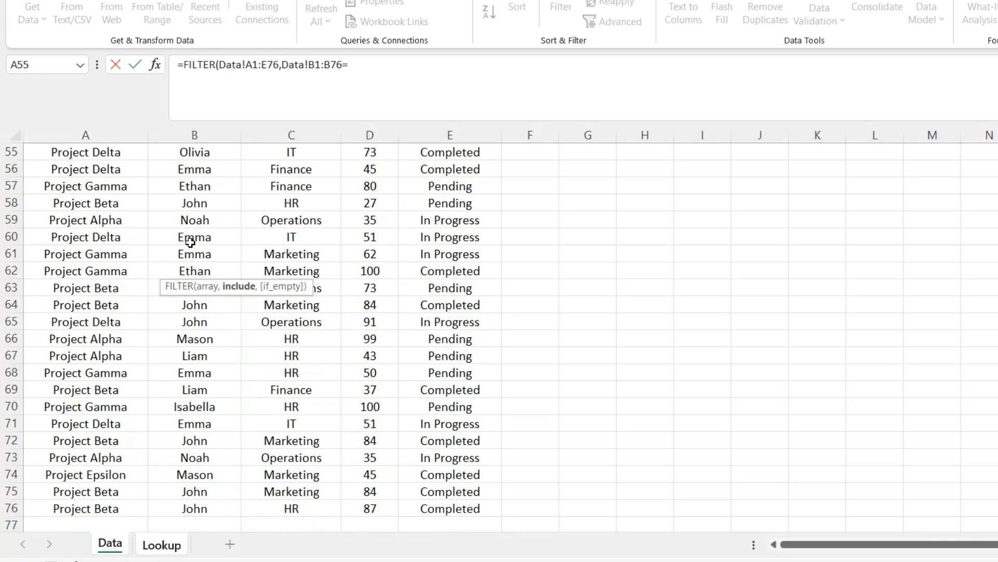
{"action": "left_click", "coordinate": [162, 544]}
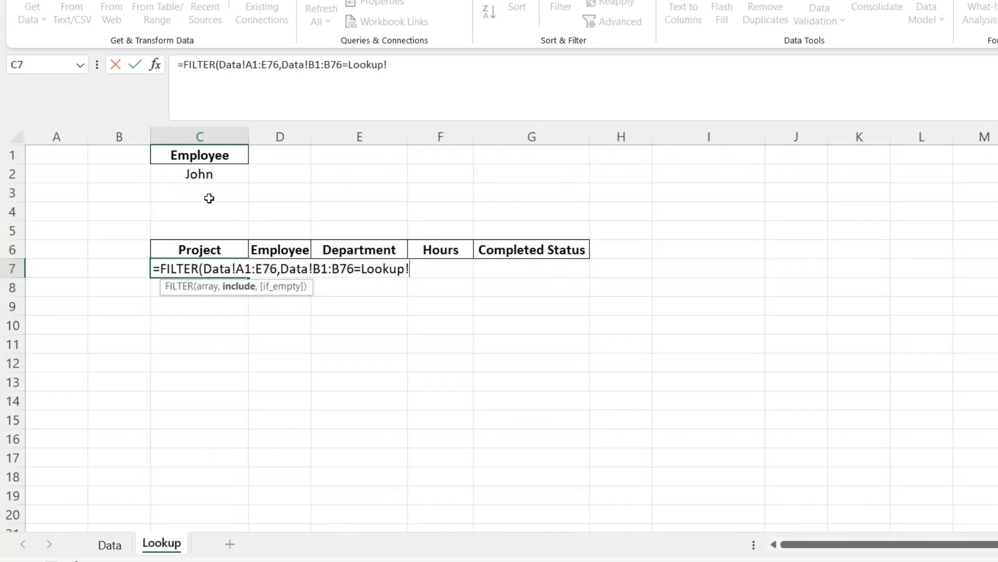
{"action": "left_click", "coordinate": [199, 174]}
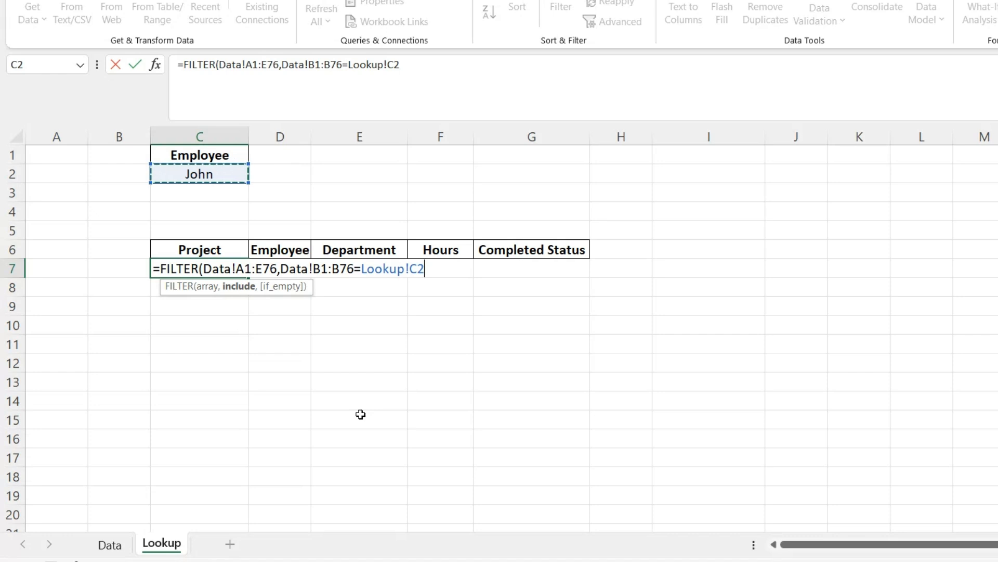
{"action": "type", "text": "_"}
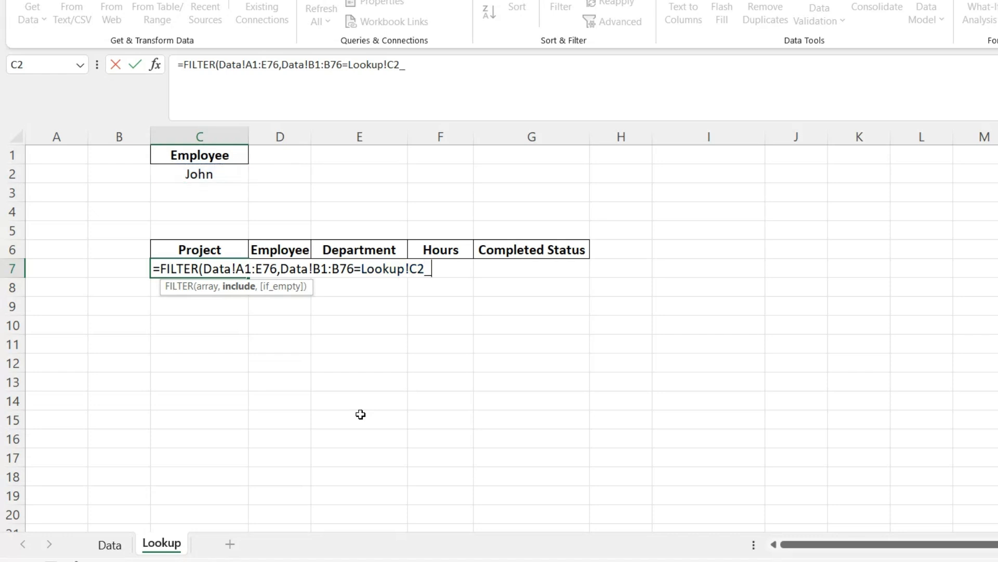
{"action": "key", "text": "BackSpace"}
{"action": "type", "text": "_"}
{"action": "key", "text": "BackSpace"}
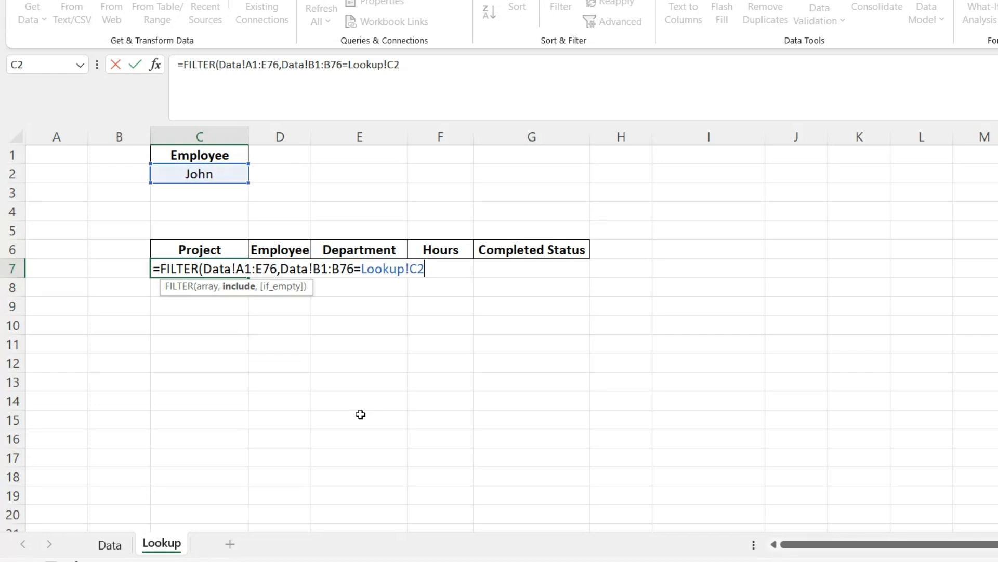
{"action": "type", "text": ")"}
{"action": "key", "text": "Return"}
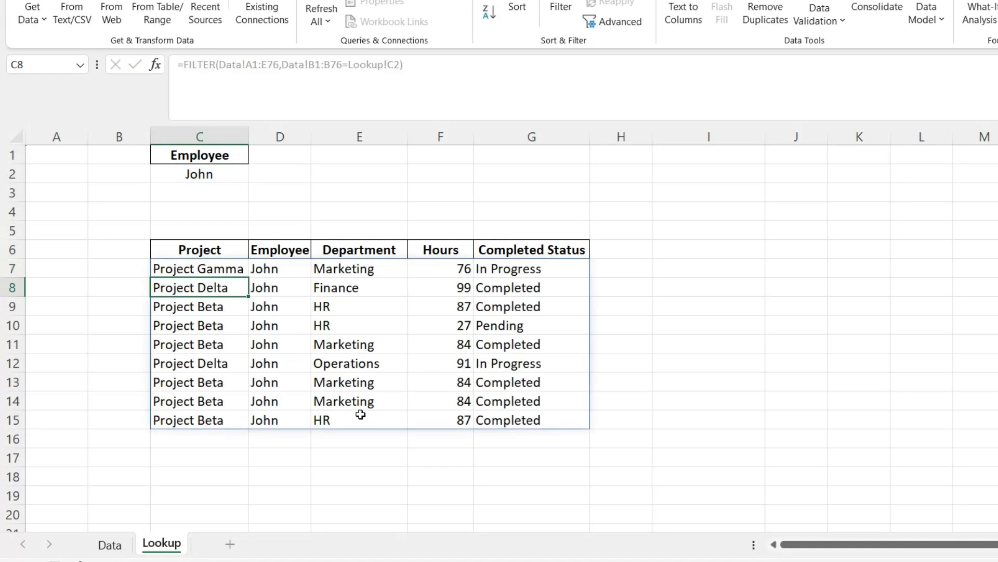
{"action": "key", "text": "Up"}
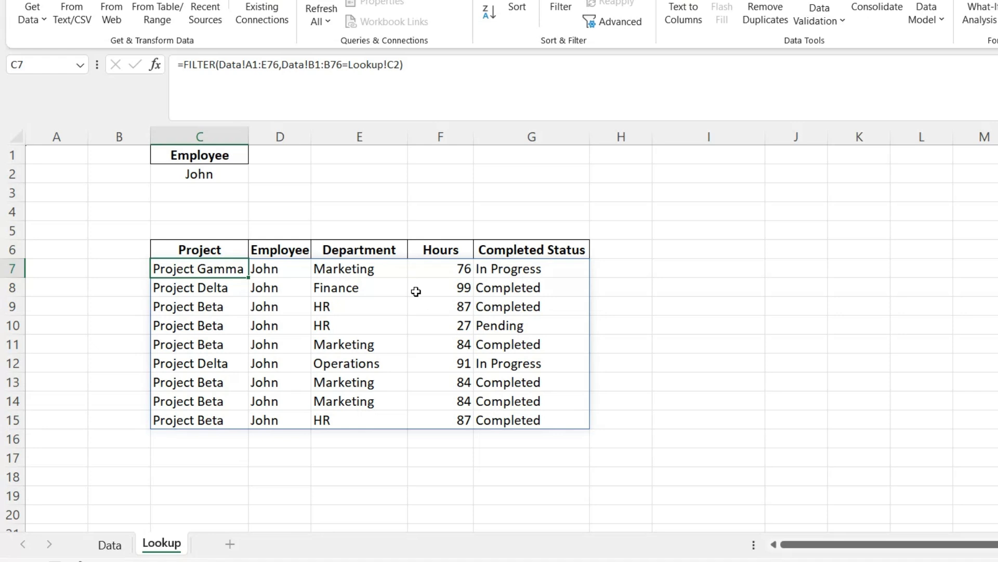
- Replace the criterion in C2 of the Lookup sheet with the employee name from B2 of the Data sheet
{"action": "left_click", "coordinate": [203, 155]}
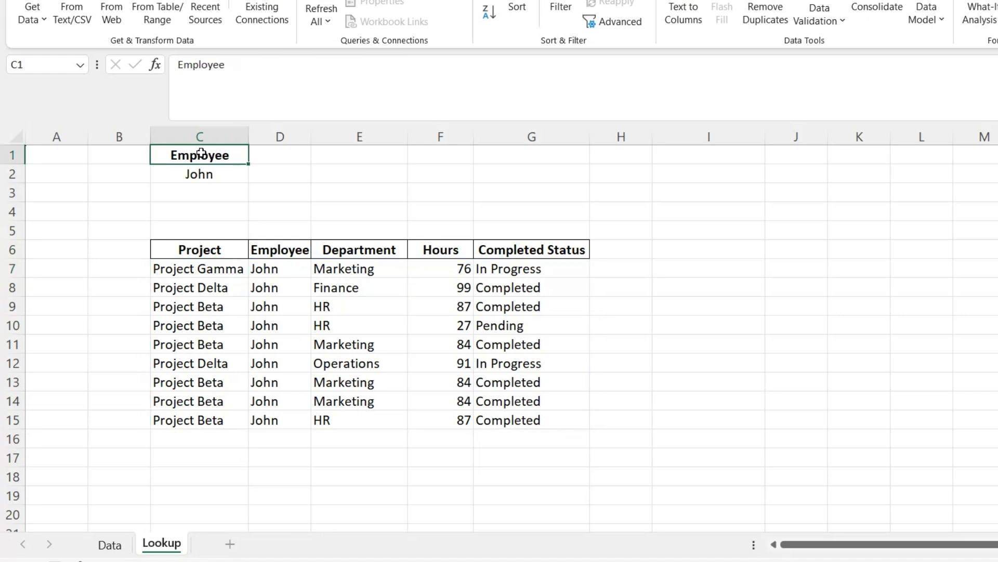
{"action": "left_click", "coordinate": [204, 175]}
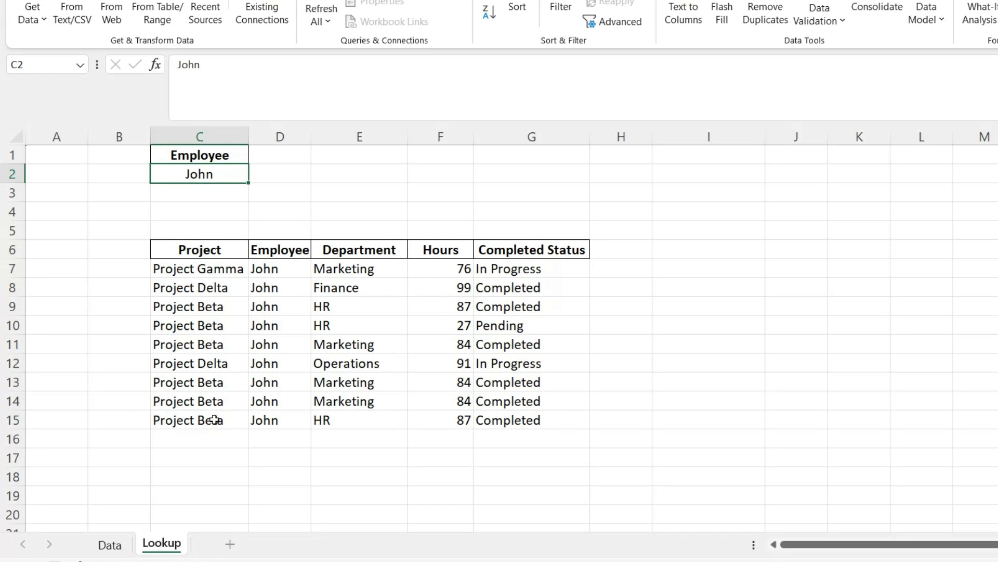
{"action": "left_click", "coordinate": [109, 545]}
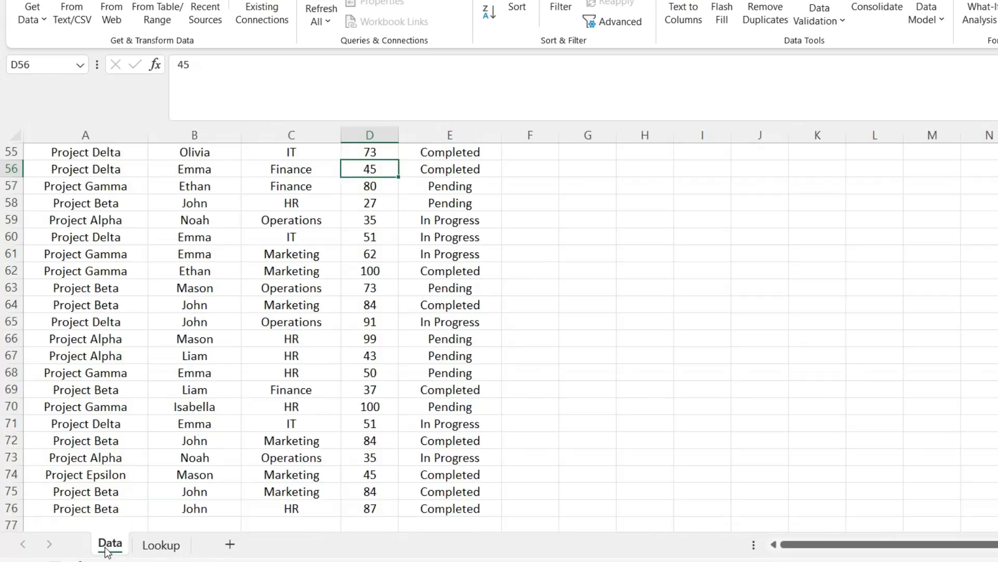
{"action": "left_click", "coordinate": [213, 253]}
{"action": "key", "text": "ctrl+Up"}
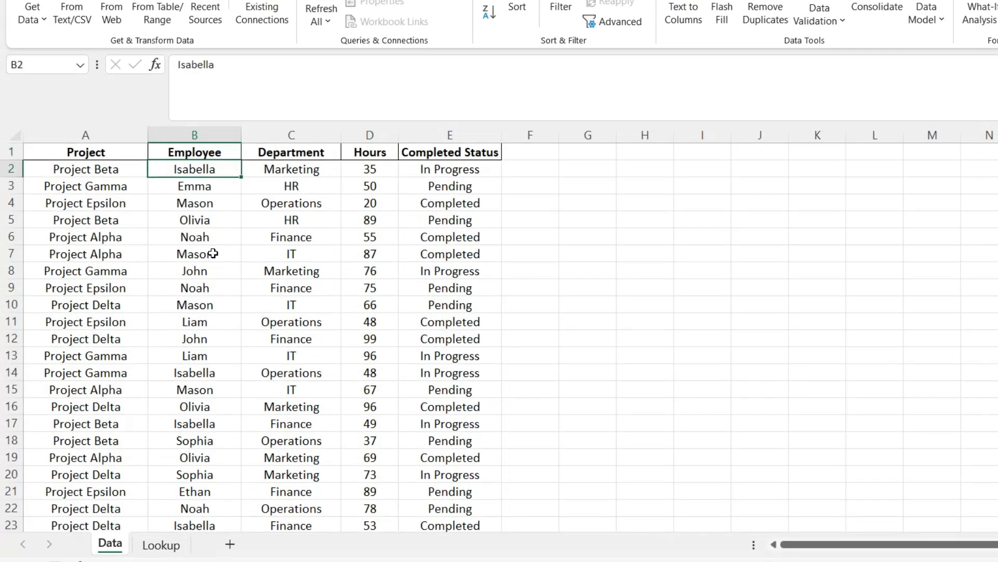
{"action": "left_click", "coordinate": [165, 545]}
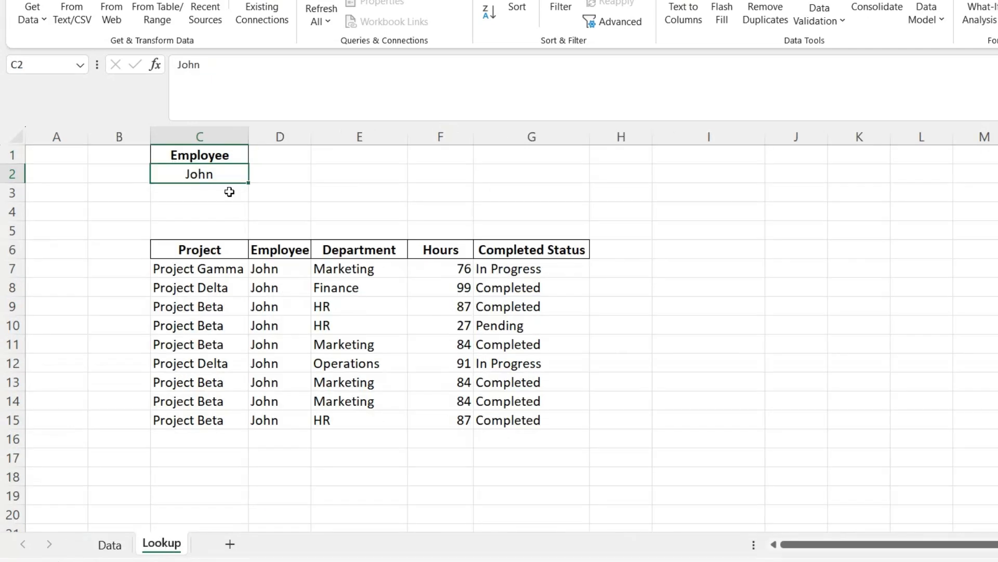
{"action": "type", "text": "Isabella"}
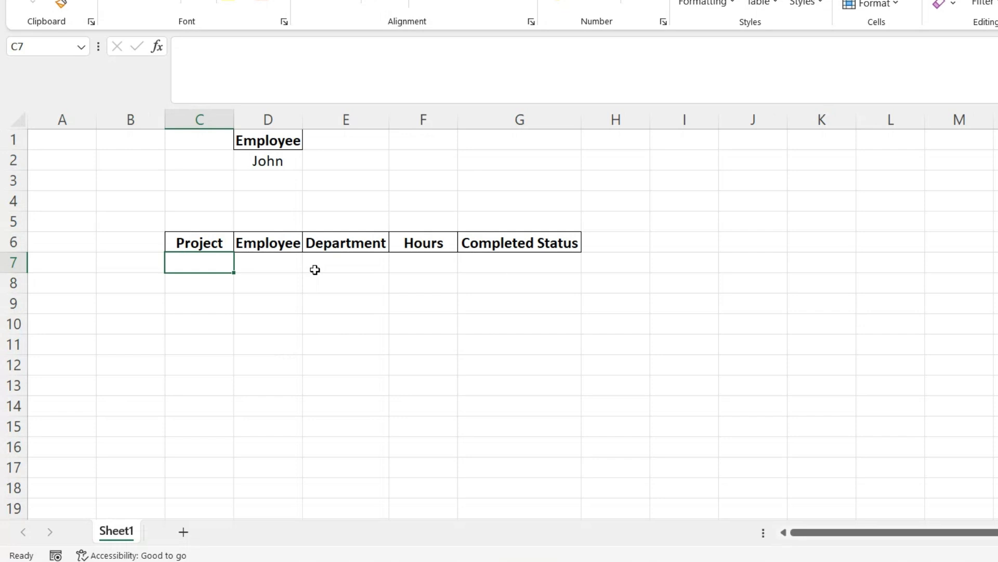
{"action": "key", "text": "Up"}
{"action": "key", "text": "Right"}
{"action": "key", "text": "ctrl+Up"}
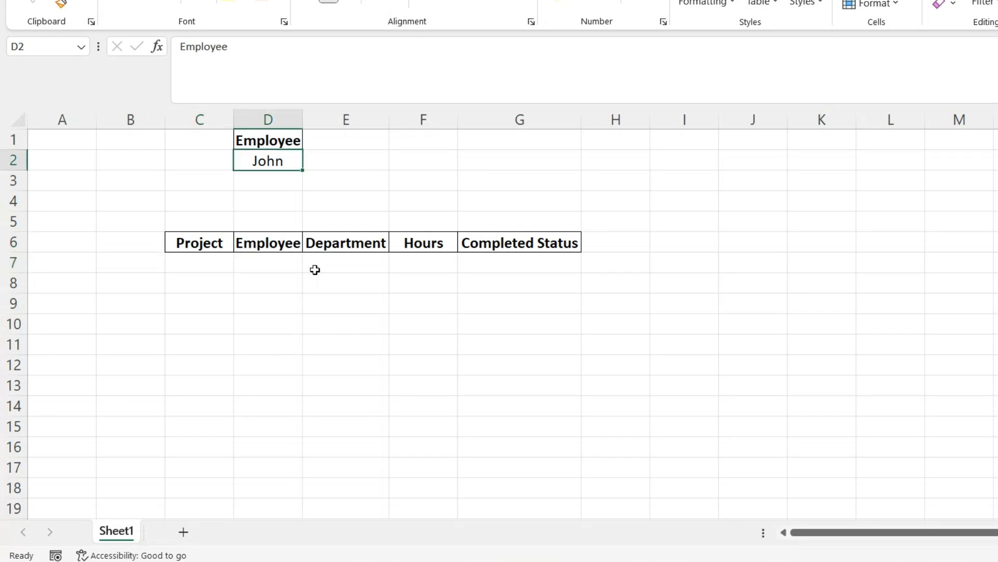
{"action": "key", "text": "Down"}
{"action": "key", "text": "Up"}
{"action": "key", "text": "Up"}
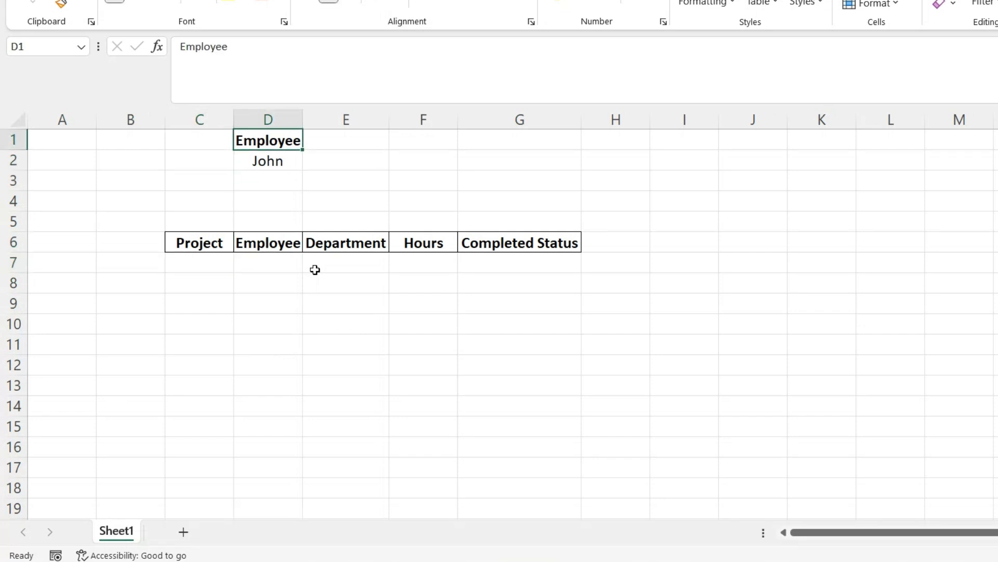
- Start a FILTER formula in C7 of Sheet1 in the separate workbook, with [project_employee_data.xlsx]Data!$A$1:$E$76 as the array
{"action": "left_click", "coordinate": [193, 266]}
{"action": "type", "text": "=FIL"}
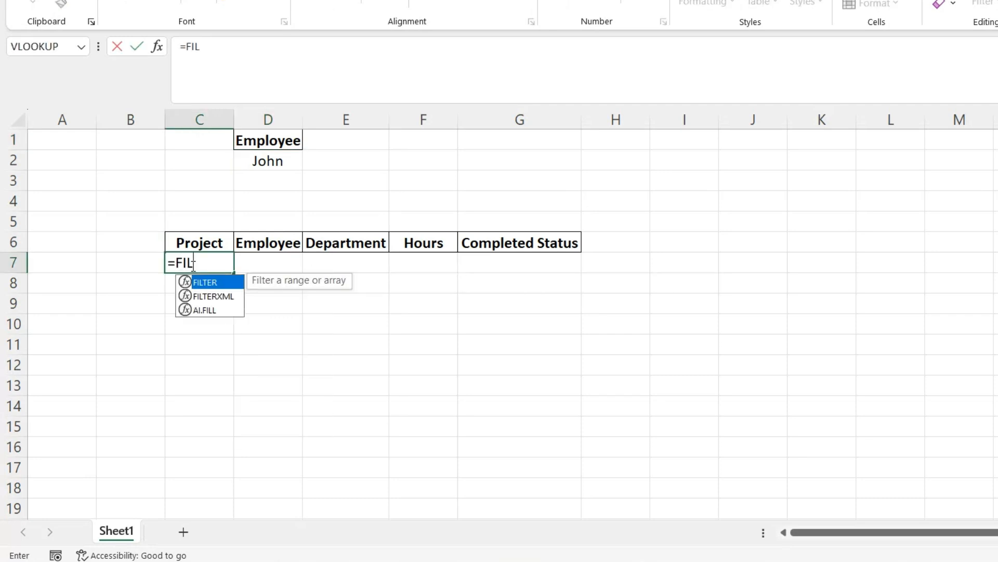
{"action": "key", "text": "Tab"}
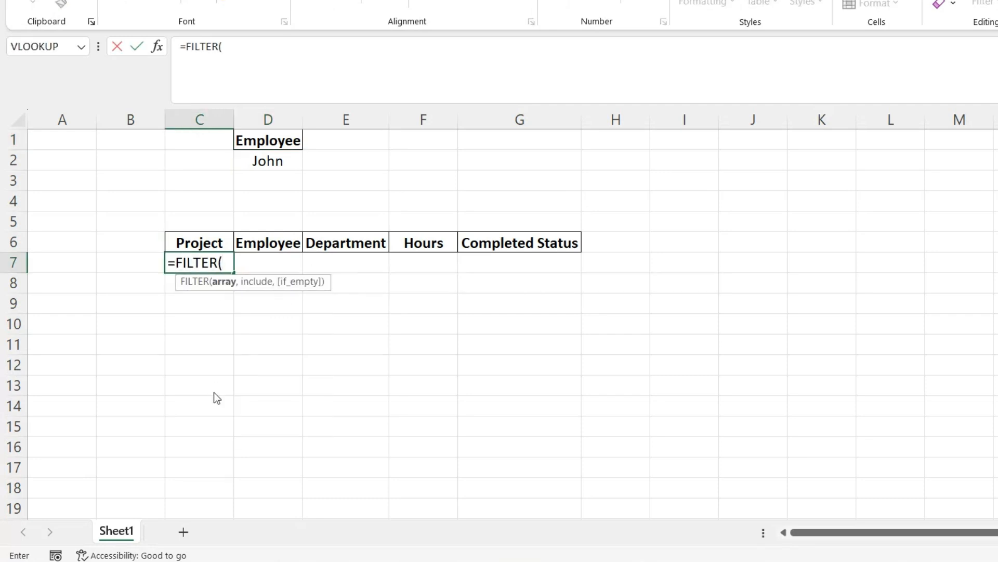
{"action": "key", "text": "ctrl+Tab"}
{"action": "left_click", "coordinate": [141, 293]}
{"action": "key", "text": "ctrl+Up"}
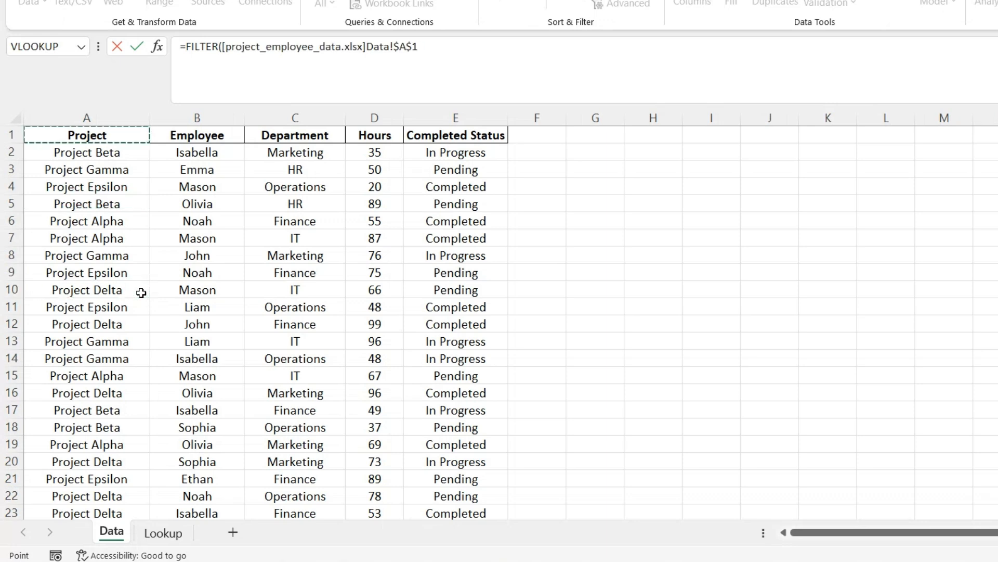
{"action": "key", "text": "ctrl+shift+Right"}
{"action": "key", "text": "ctrl+shift+Down"}
{"action": "type", "text": ","}
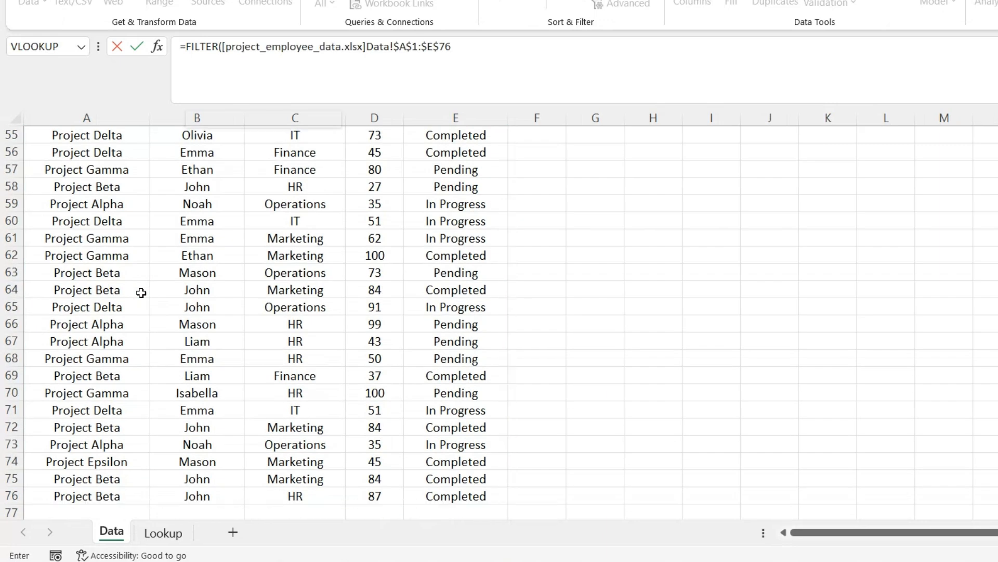
- Complete the cross-workbook FILTER formula with the condition [project_employee_data.xlsx]Data!$B$1:$B$76=D2 and enter it
{"action": "left_click", "coordinate": [215, 217]}
{"action": "key", "text": "ctrl+Up"}
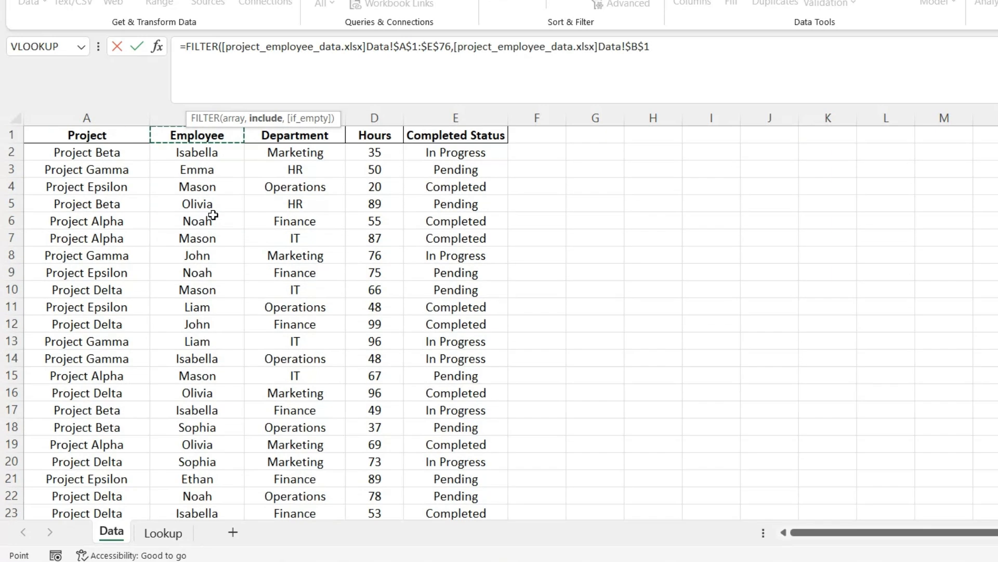
{"action": "key", "text": "ctrl+shift+Down"}
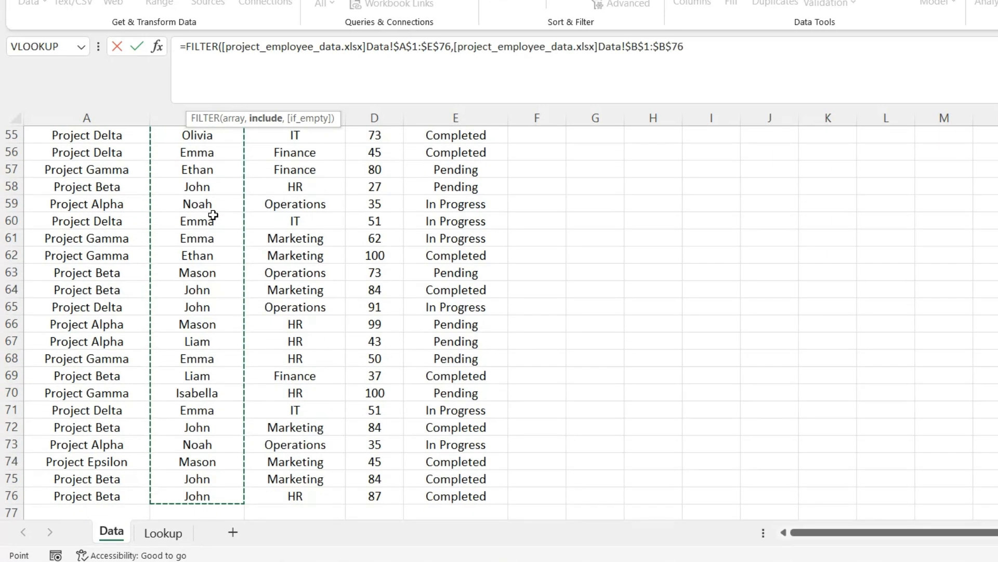
{"action": "type", "text": "="}
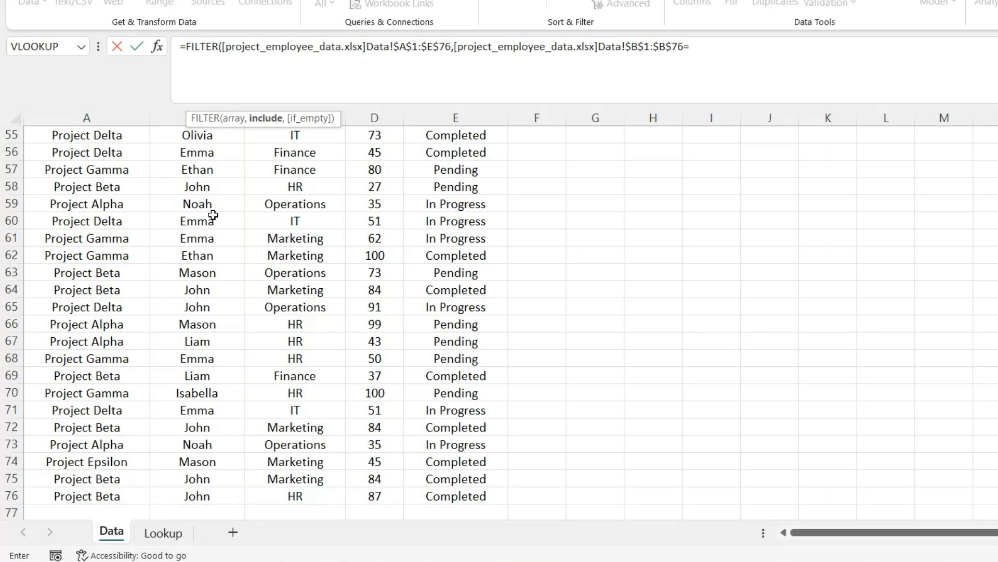
{"action": "key", "text": "ctrl+Tab"}
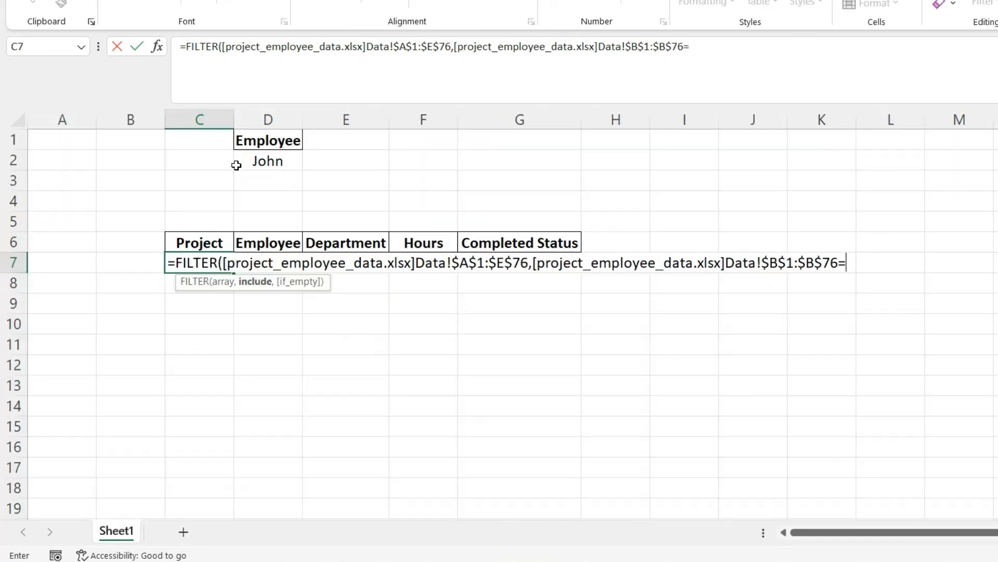
{"action": "left_click", "coordinate": [267, 159]}
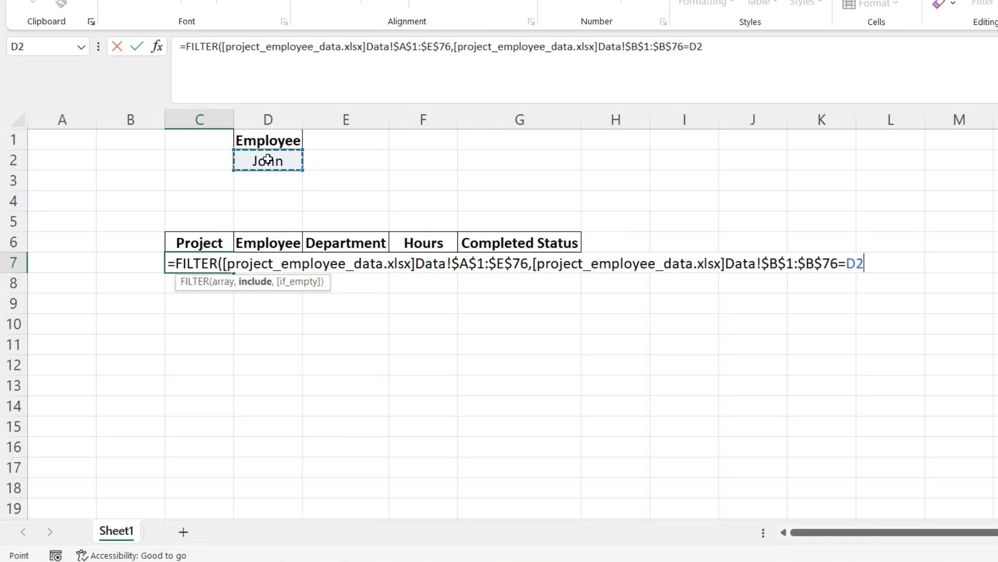
{"action": "type", "text": ")"}
{"action": "key", "text": "Return"}
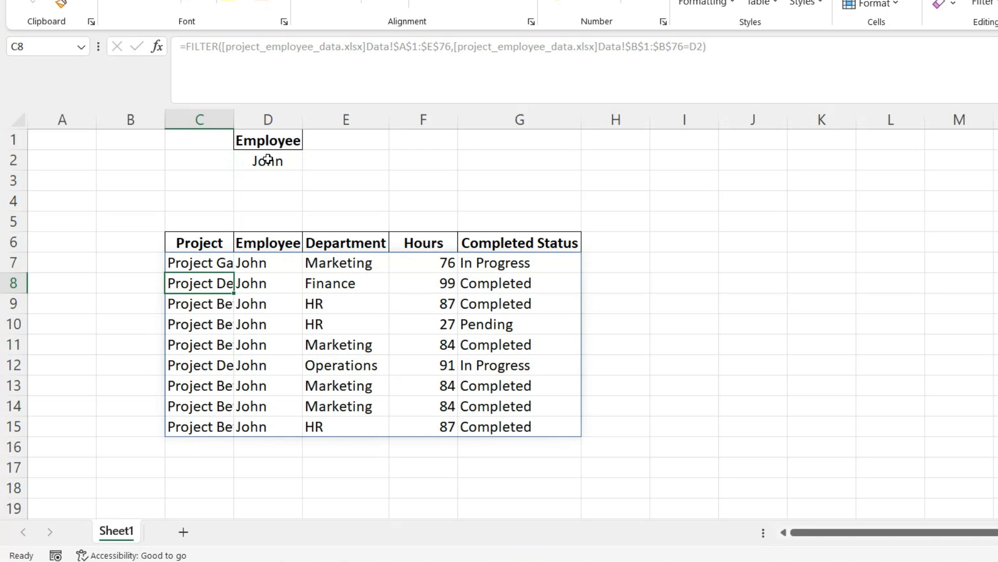
{"action": "key", "text": "Right"}
{"action": "key", "text": "Up"}
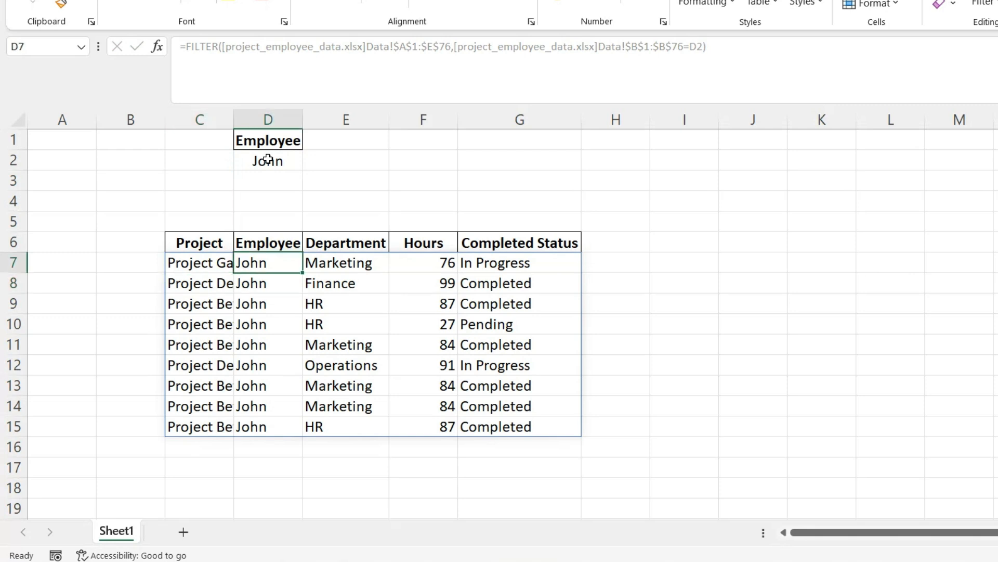
{"action": "key", "text": "Up"}
{"action": "key", "text": "Right"}
{"action": "key", "text": "Down"}
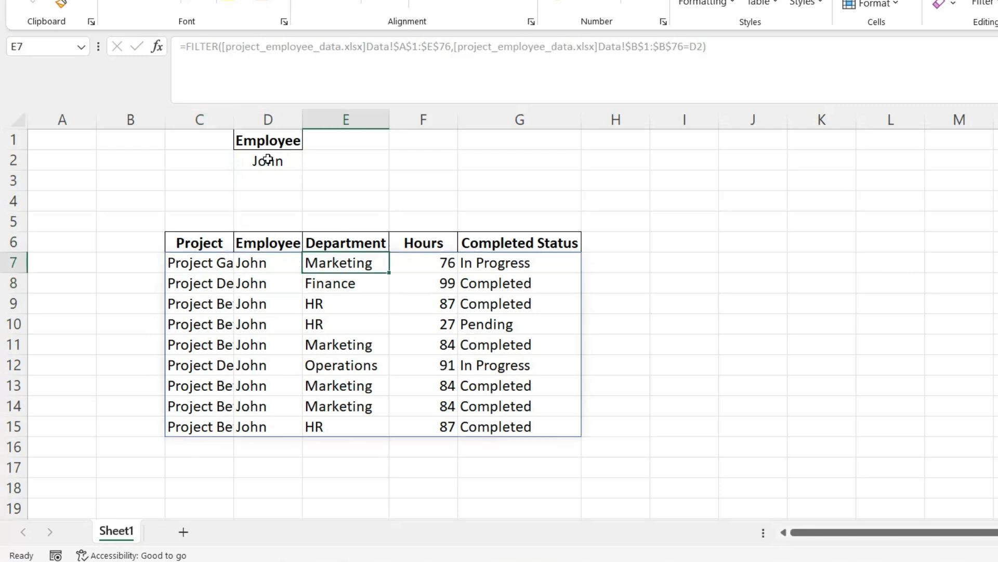
{"action": "key", "text": "Up"}
{"action": "key", "text": "Down"}
{"action": "key", "text": "Down"}
{"action": "key", "text": "Down"}
{"action": "key", "text": "Down"}
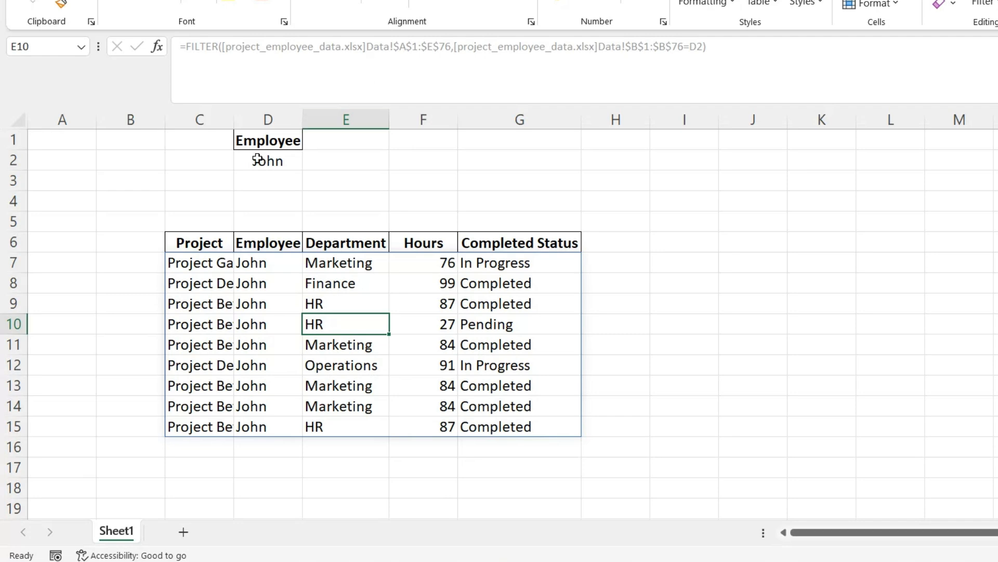
- Replace the criterion in D2 of Sheet1 in the separate workbook with the employee name copied from B2 of the Data sheet
{"action": "left_click", "coordinate": [247, 136]}
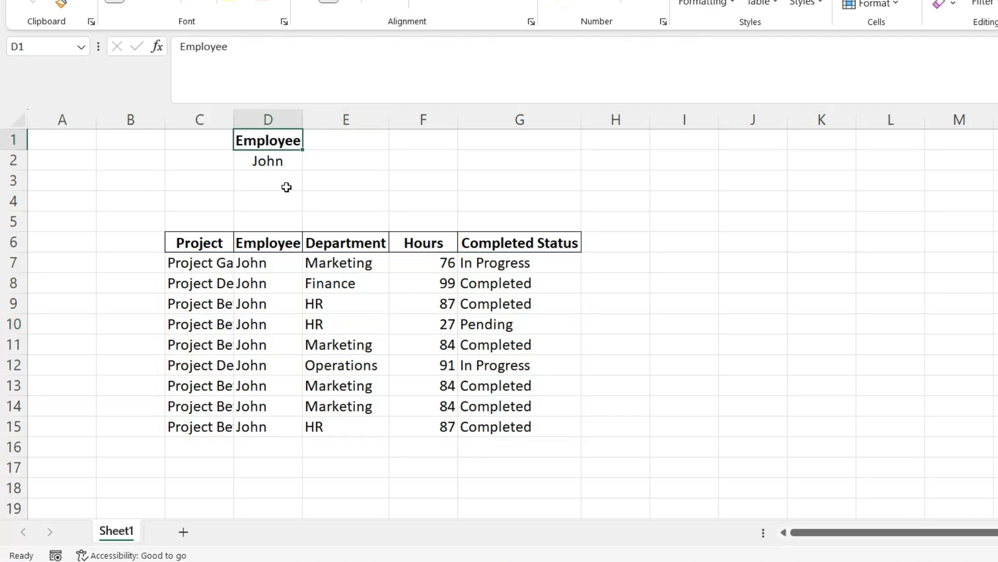
{"action": "key", "text": "alt+Tab"}
{"action": "left_click", "coordinate": [195, 220]}
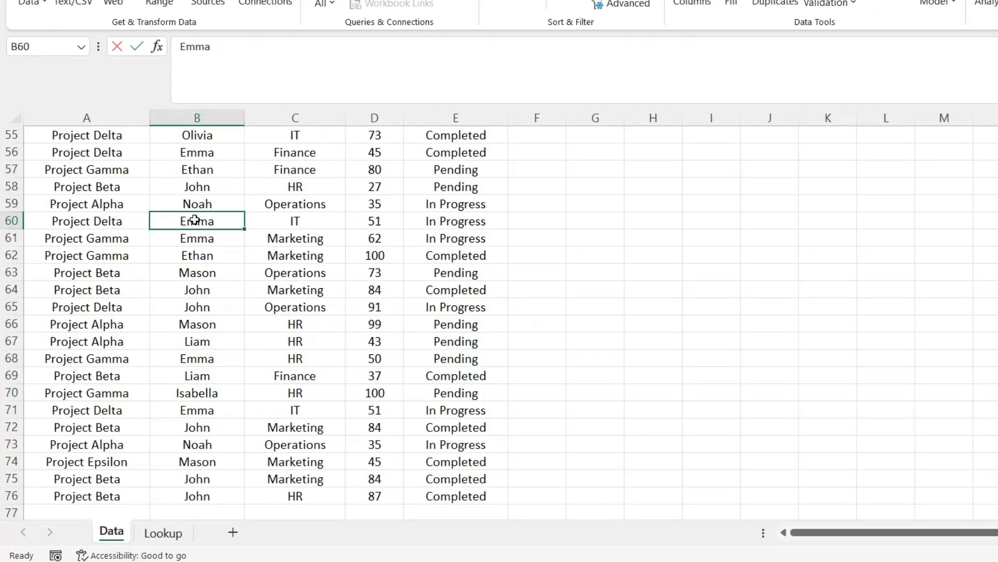
{"action": "key", "text": "Up"}
{"action": "key", "text": "Up"}
{"action": "key", "text": "Up"}
{"action": "key", "text": "ctrl+Up"}
{"action": "key", "text": "Down"}
{"action": "key", "text": "ctrl+c"}
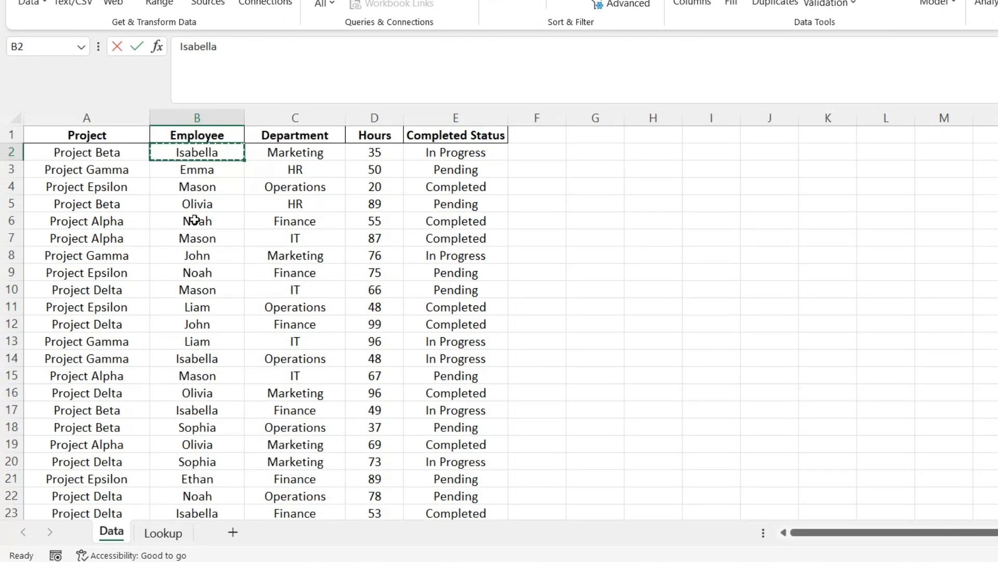
{"action": "key", "text": "alt+Tab"}
{"action": "key", "text": "Down"}
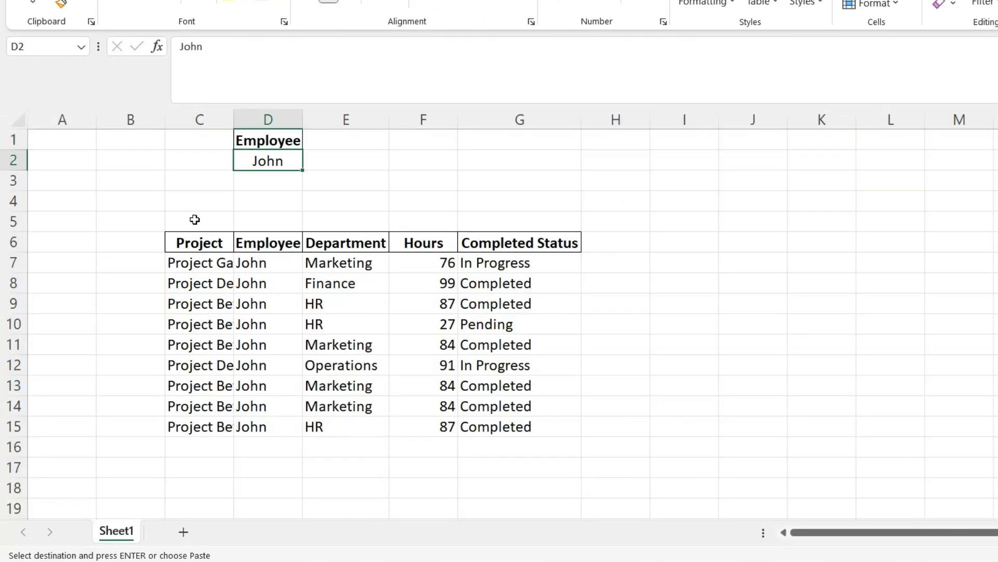
{"action": "key", "text": "Return"}
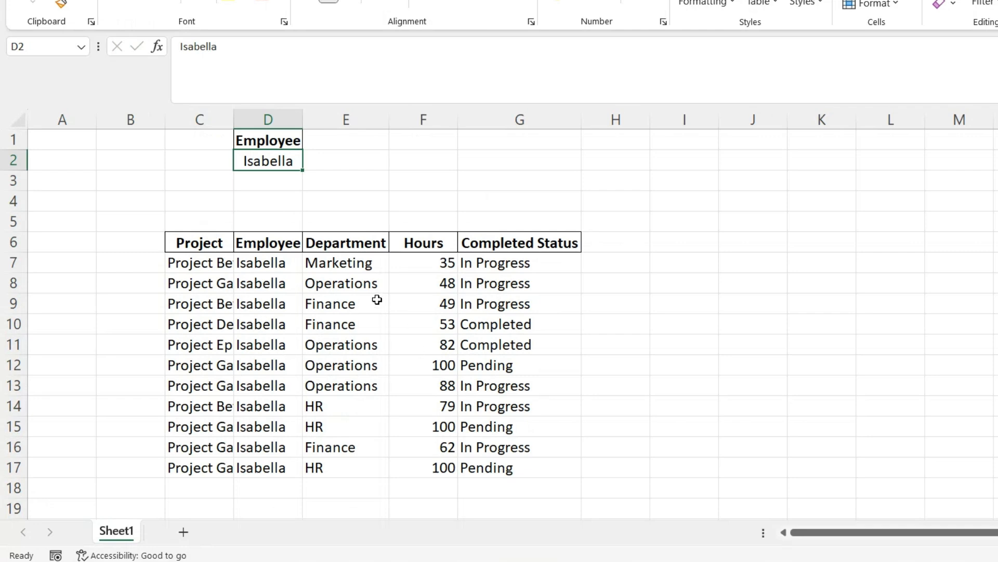